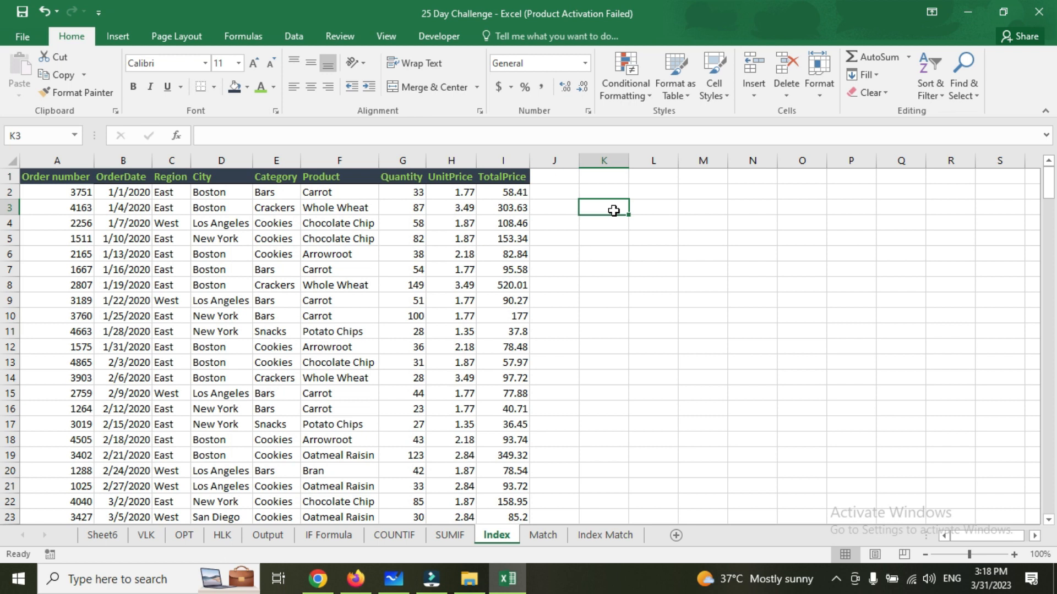
- Copy the product name Chocolate Chip from F5 into cell K4
left_click(332, 160)
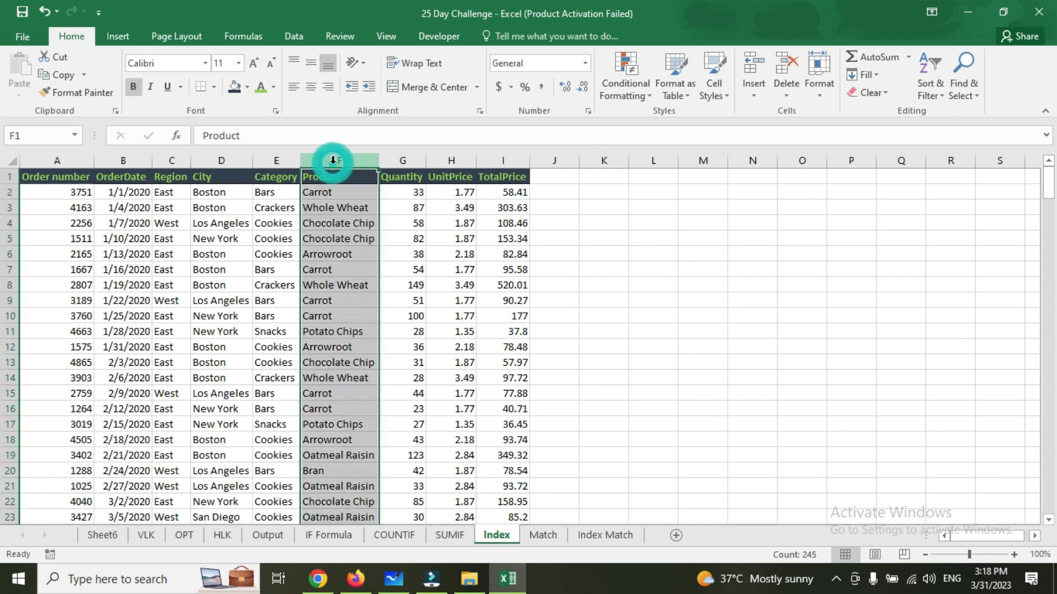
left_click(339, 238)
key("ctrl+c")
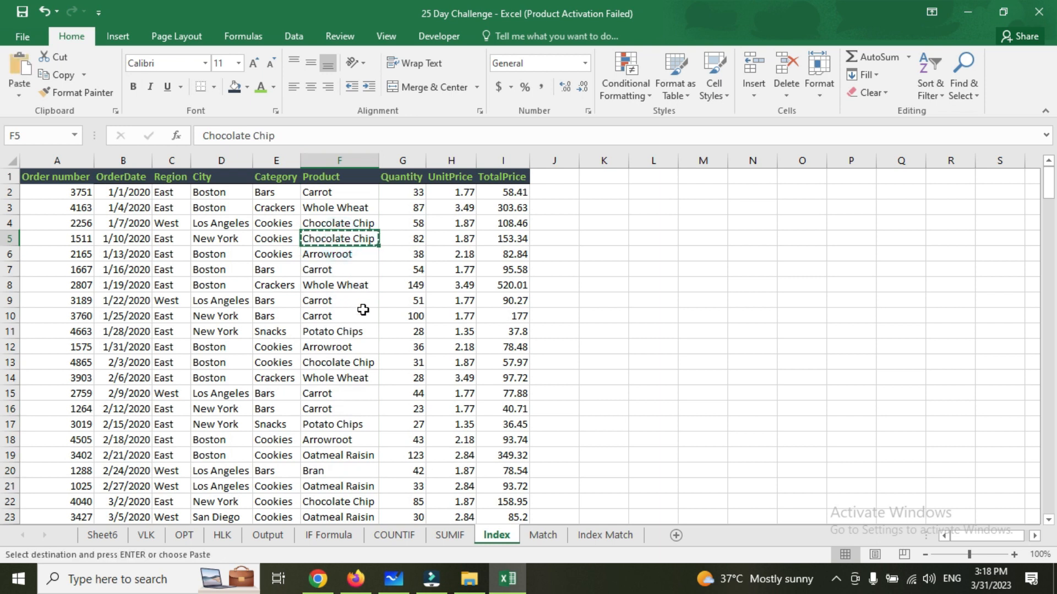
left_click(608, 223)
key("ctrl+v")
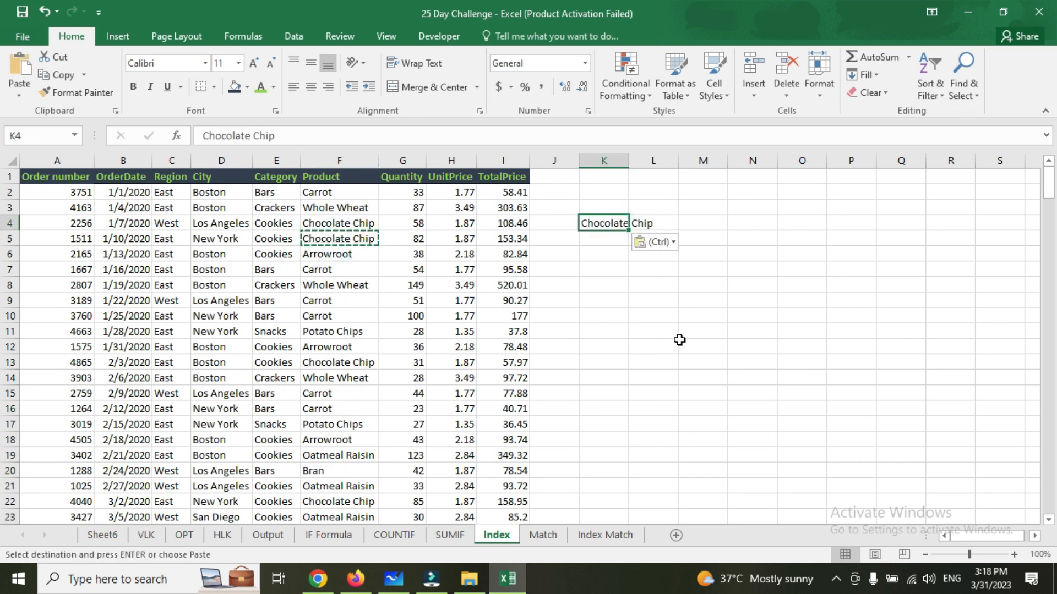
key("Escape")
- Enter =INDEX($I:$I,4) in L4 to return the TotalPrice from row 4, and check it against that row
left_click(667, 223)
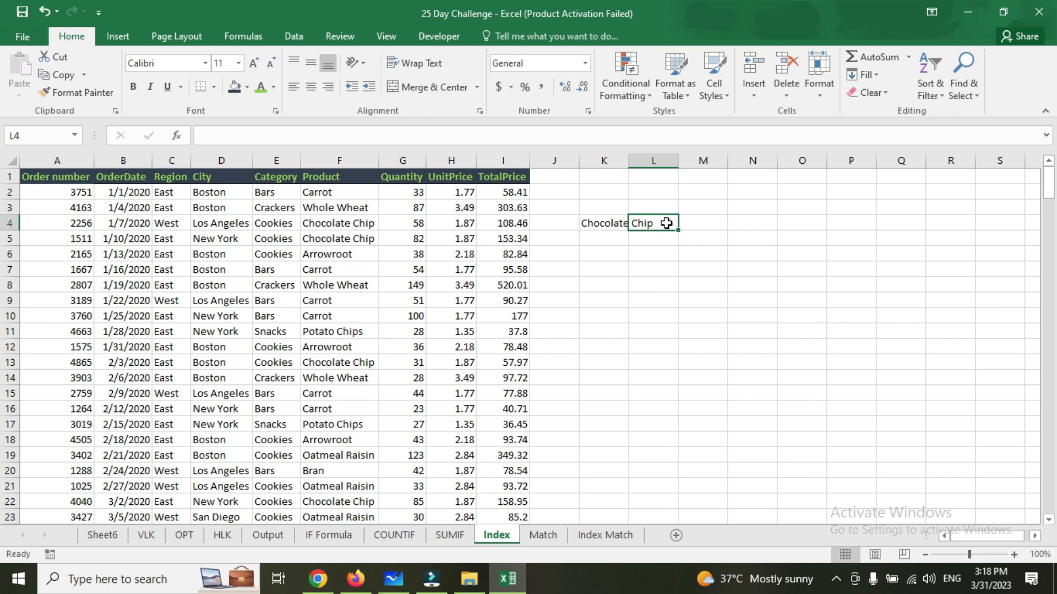
type("=ind")
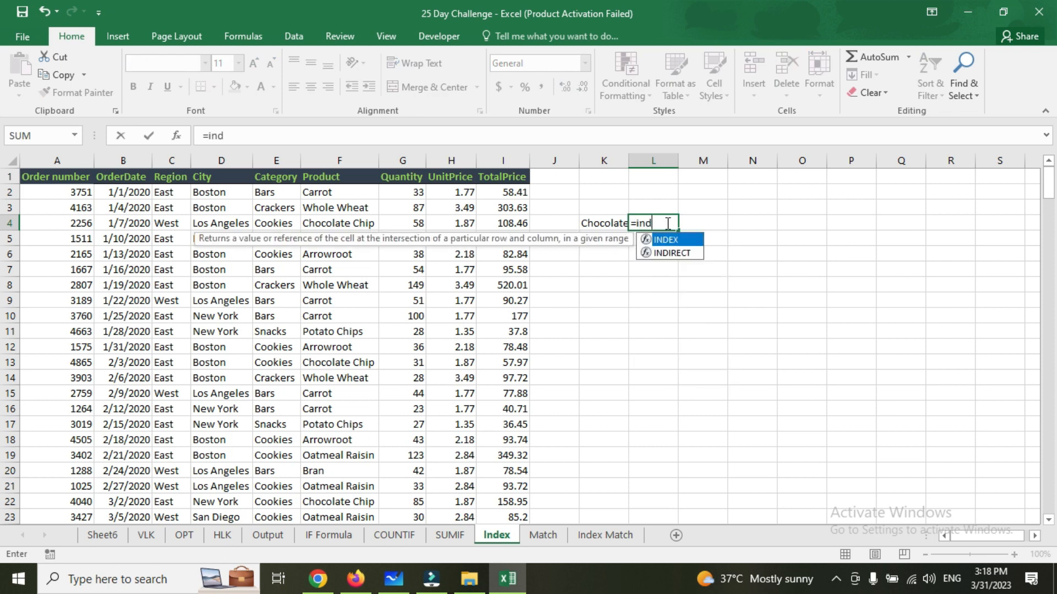
key("Tab")
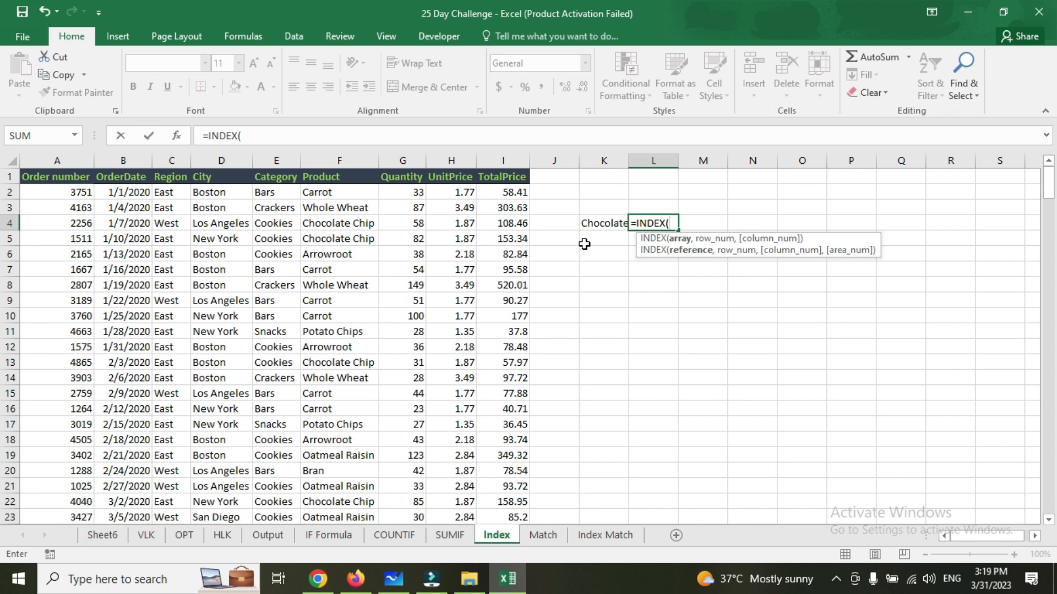
left_click(501, 160)
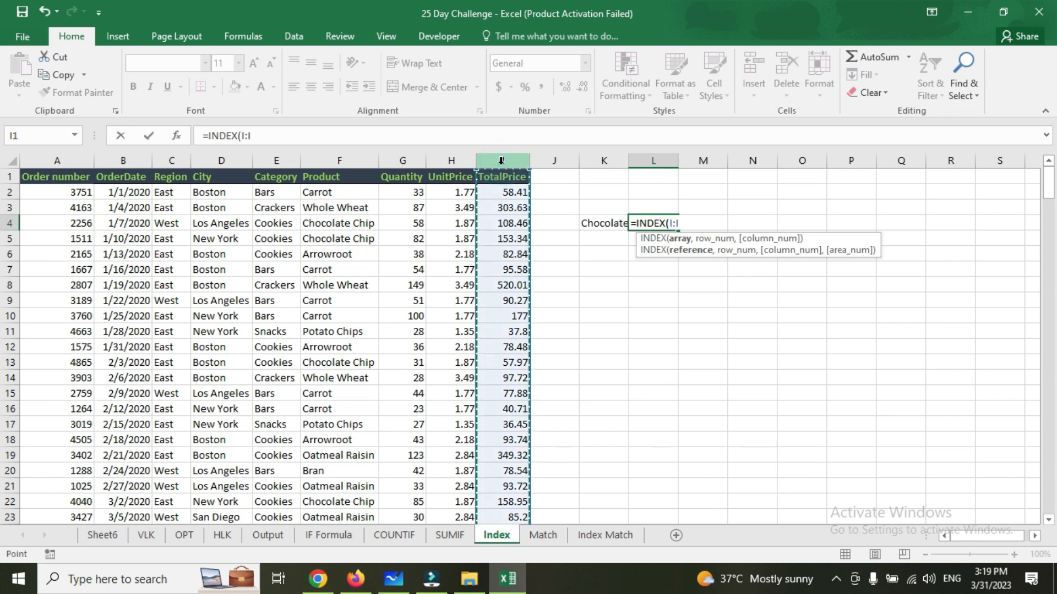
key("F4")
type(",4")
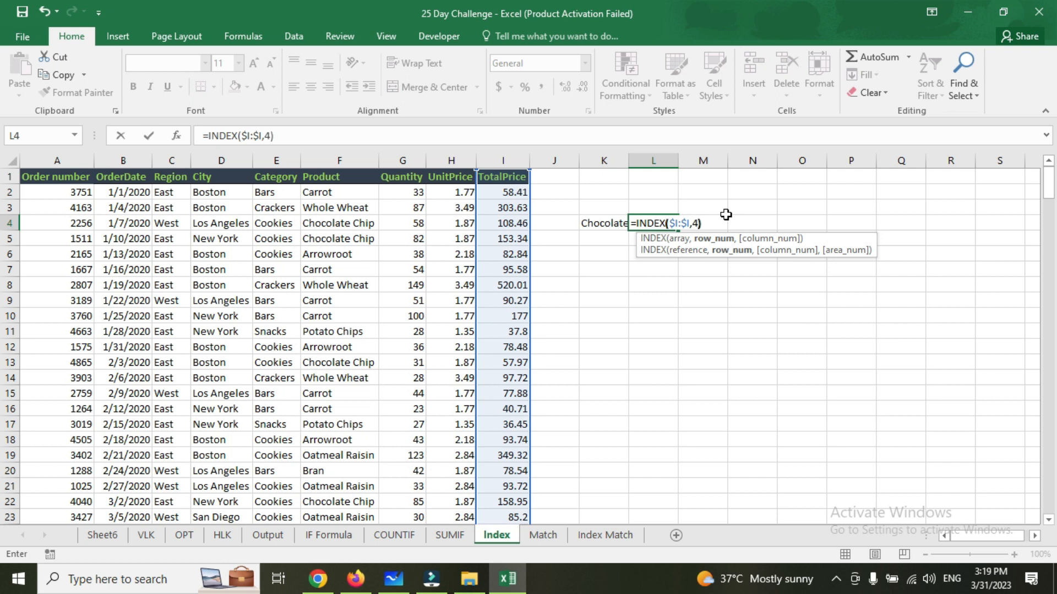
key("Return")
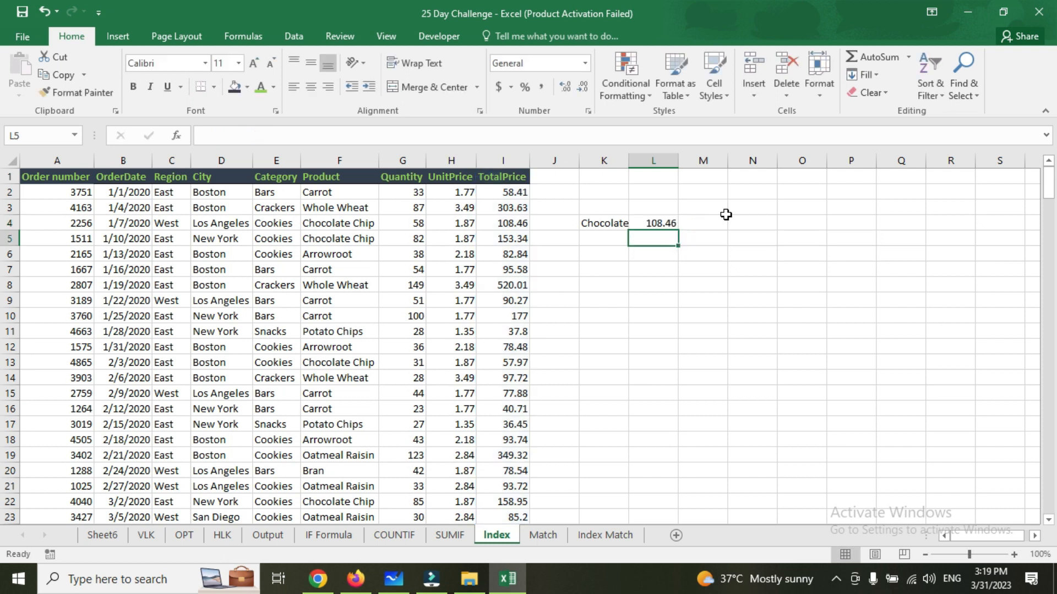
left_click(13, 224)
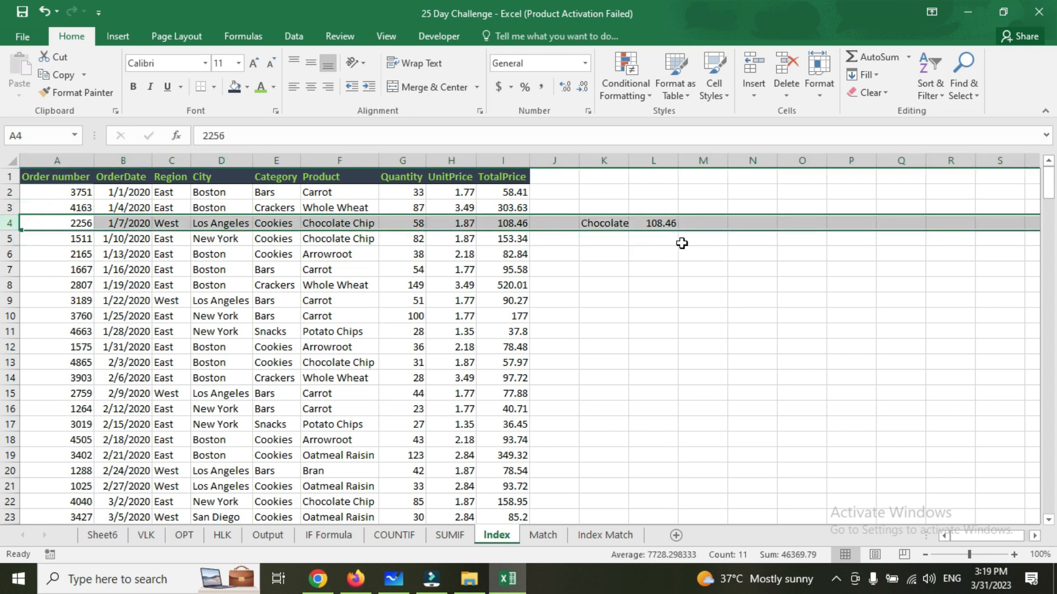
- Change the row number in L4's INDEX formula to 5 and compare the result with the TotalPrice in I5
left_click(660, 220)
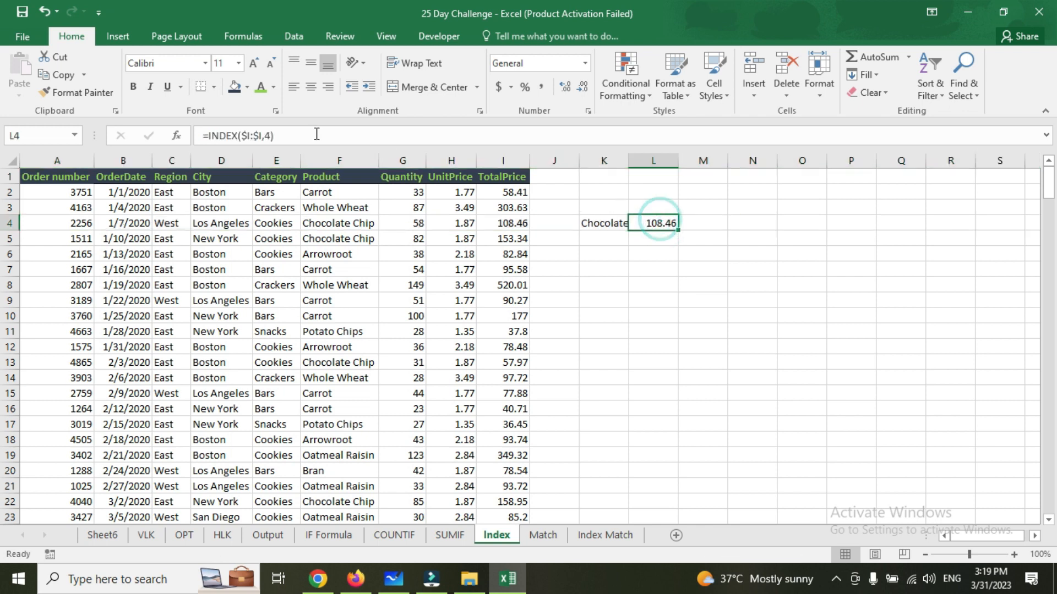
left_click(270, 135)
key("BackSpace")
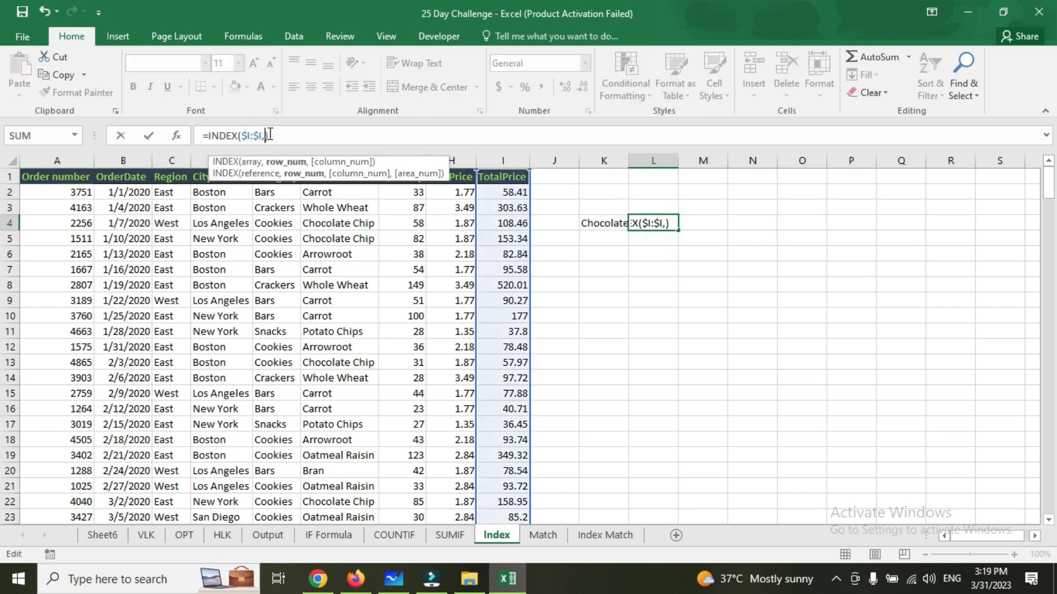
type("5")
key("Return")
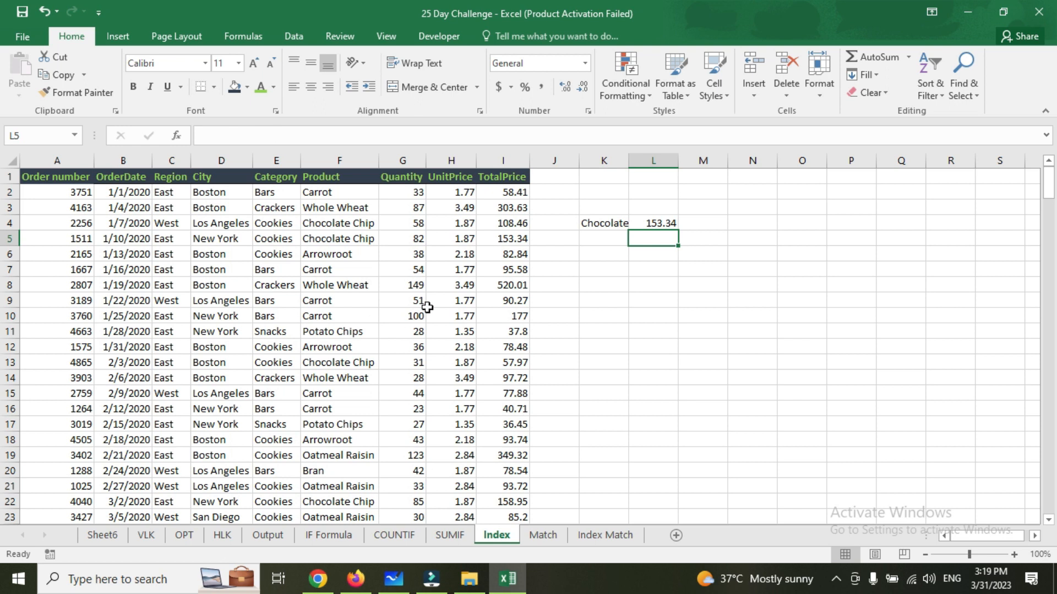
left_click(503, 241)
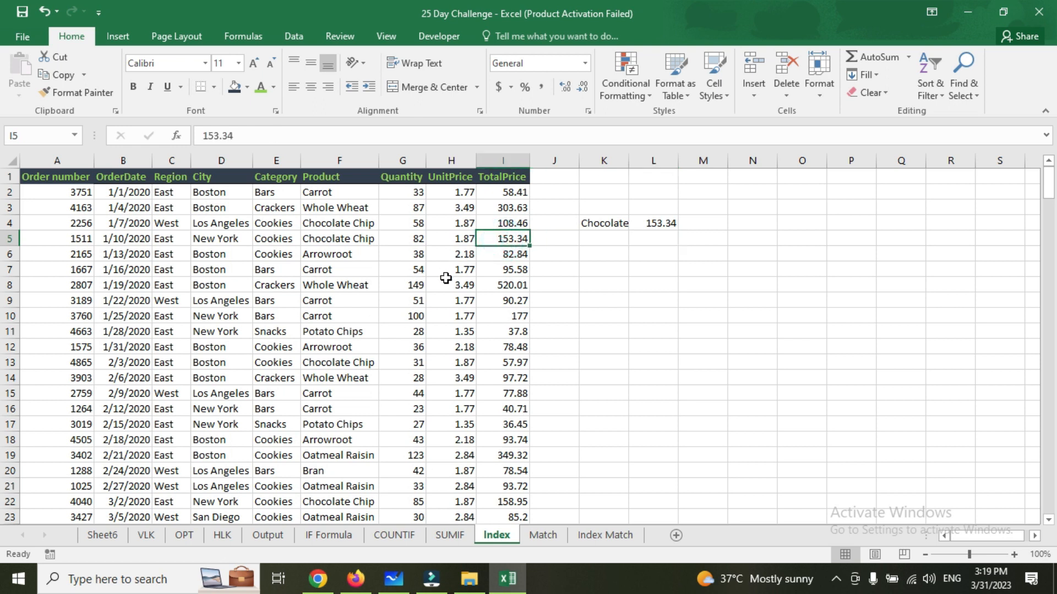
left_click(647, 222)
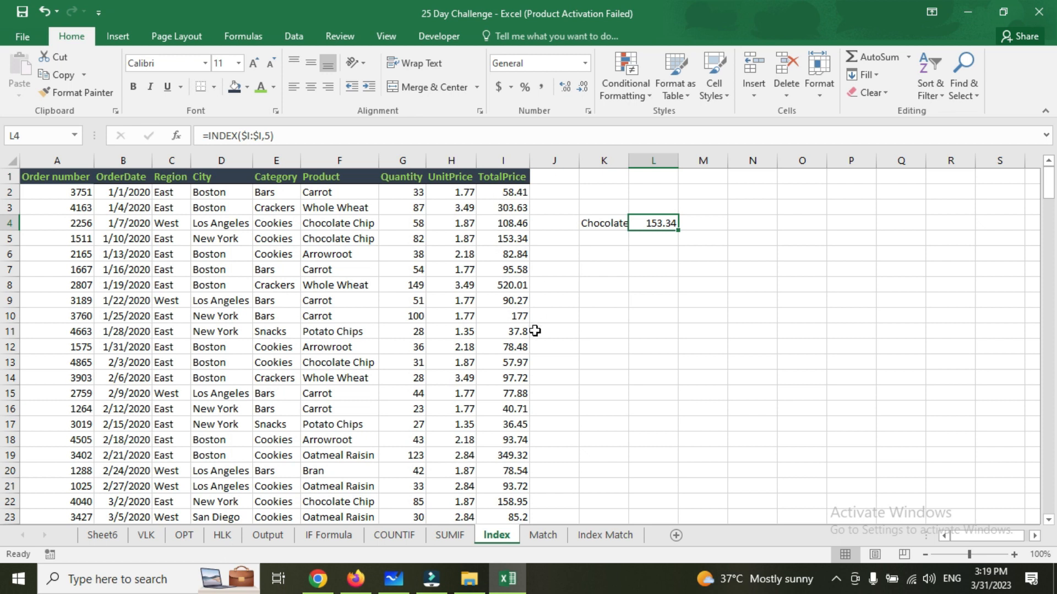
- Autofit column K to its contents and fill the Chocolate Chip label down into K5
left_click_drag(402, 159, 490, 158)
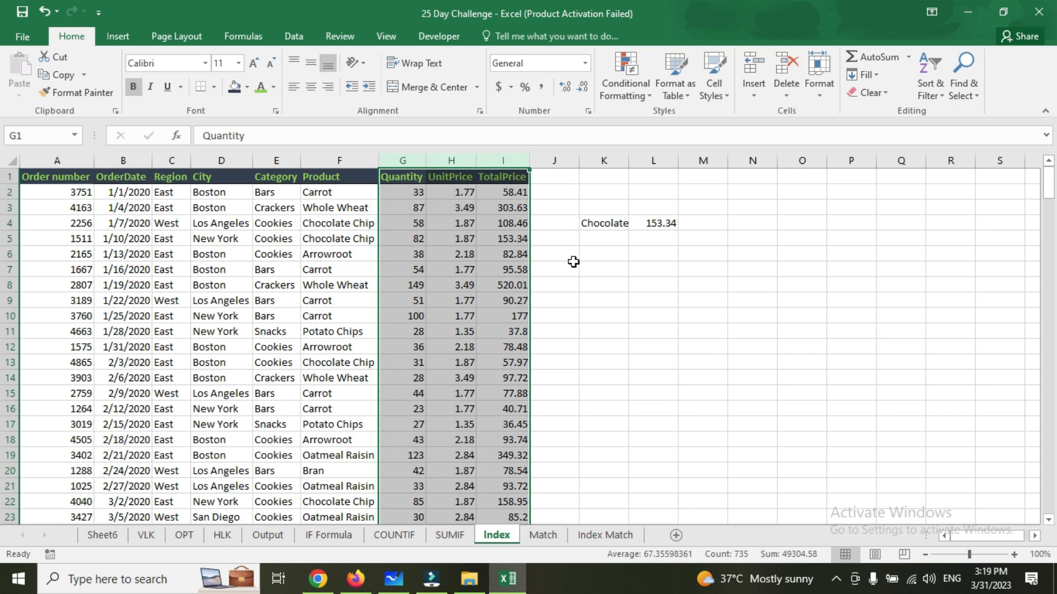
left_click(611, 238)
left_click(652, 240)
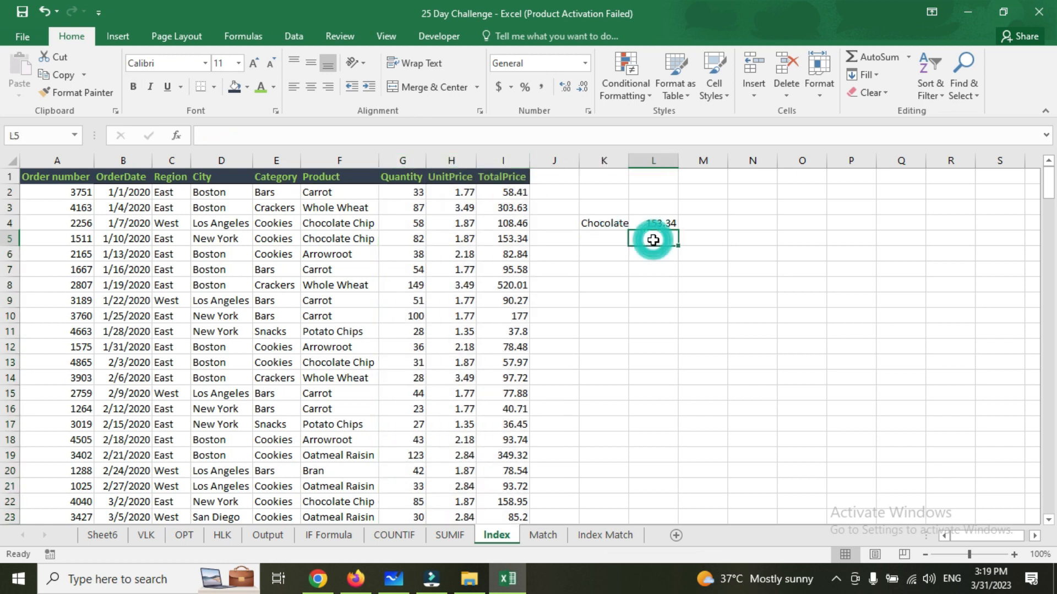
left_click(601, 241)
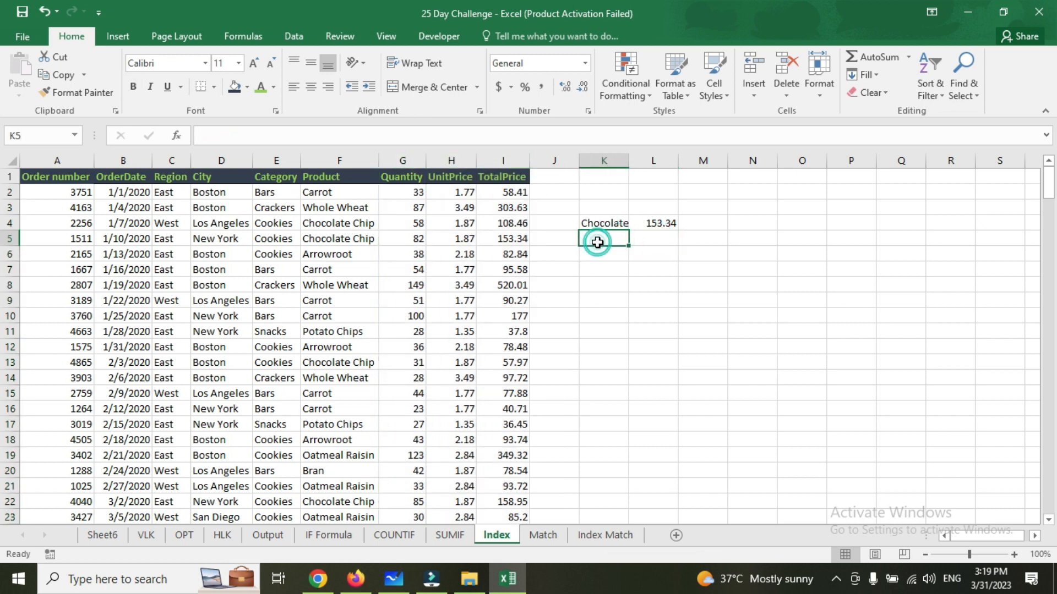
double_click(628, 159)
key("ctrl+d")
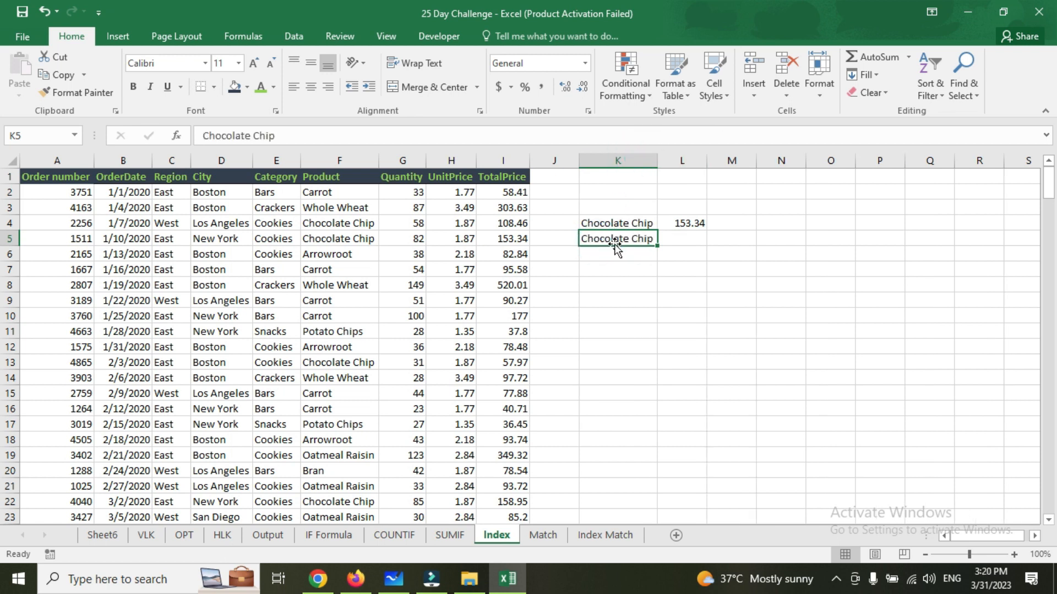
- Append "(Row + Col)" to the Chocolate Chip label in K5
left_click(380, 136)
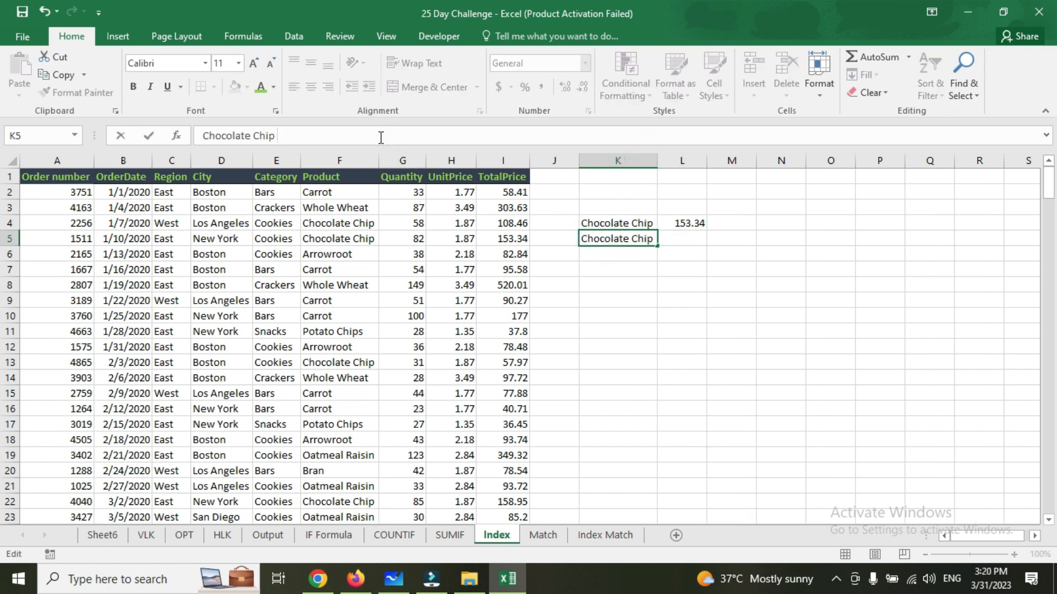
type("*")
type("Row ")
type("+ Col")
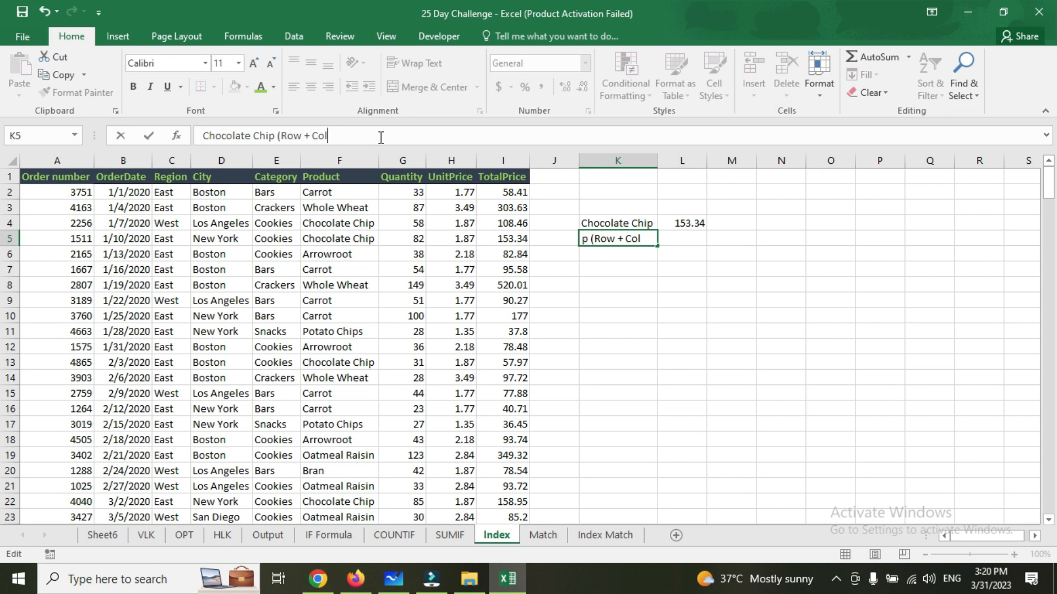
key("Return")
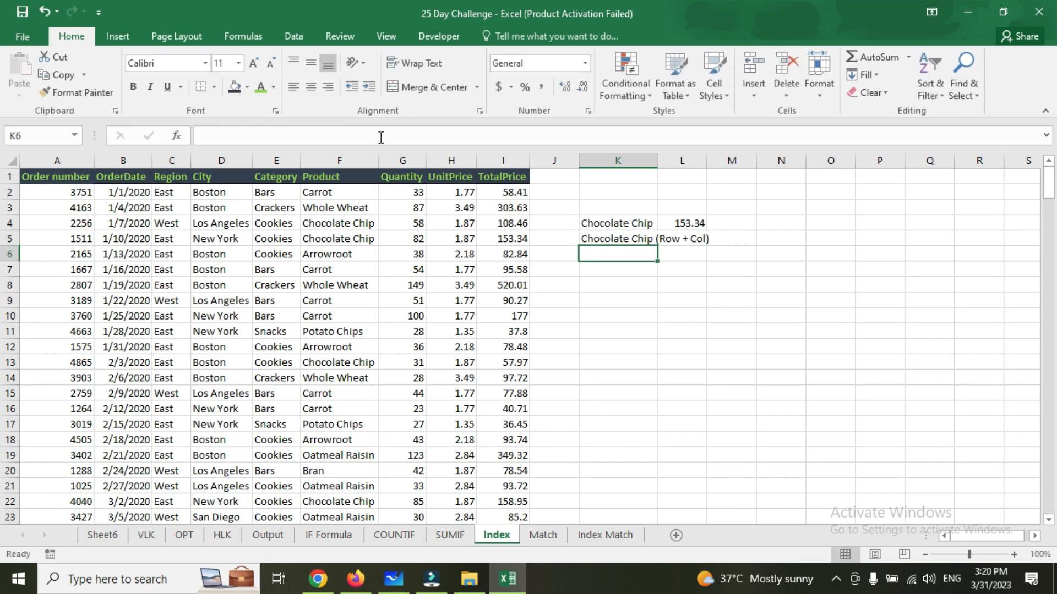
- Enter =INDEX(G:I,5,3) in L5 to return the value from row 5, third column of the Quantity-to-TotalPrice range
key("Up")
key("Right")
type("=")
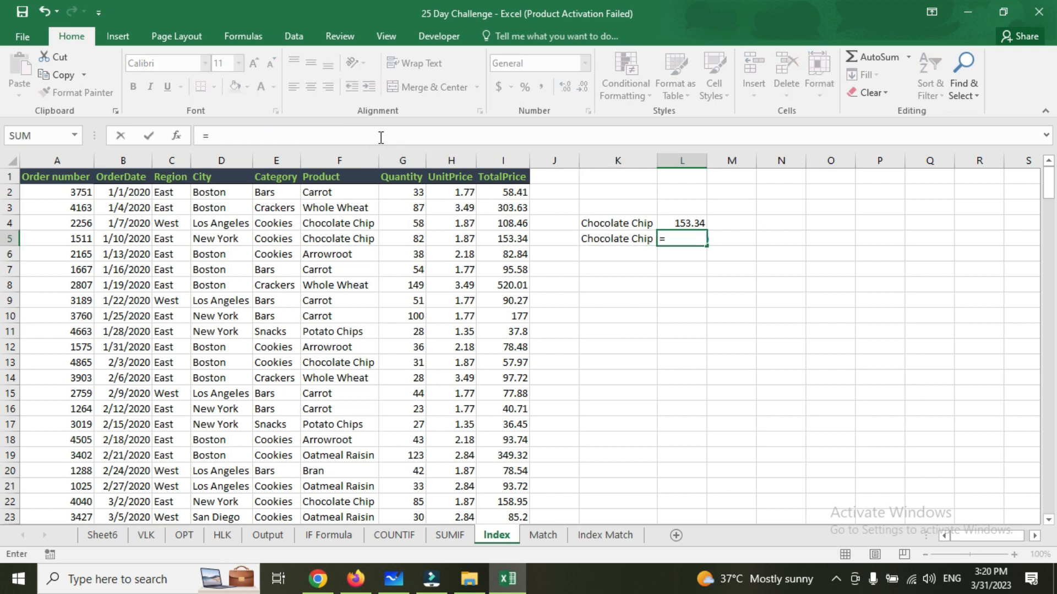
type("INDEX(")
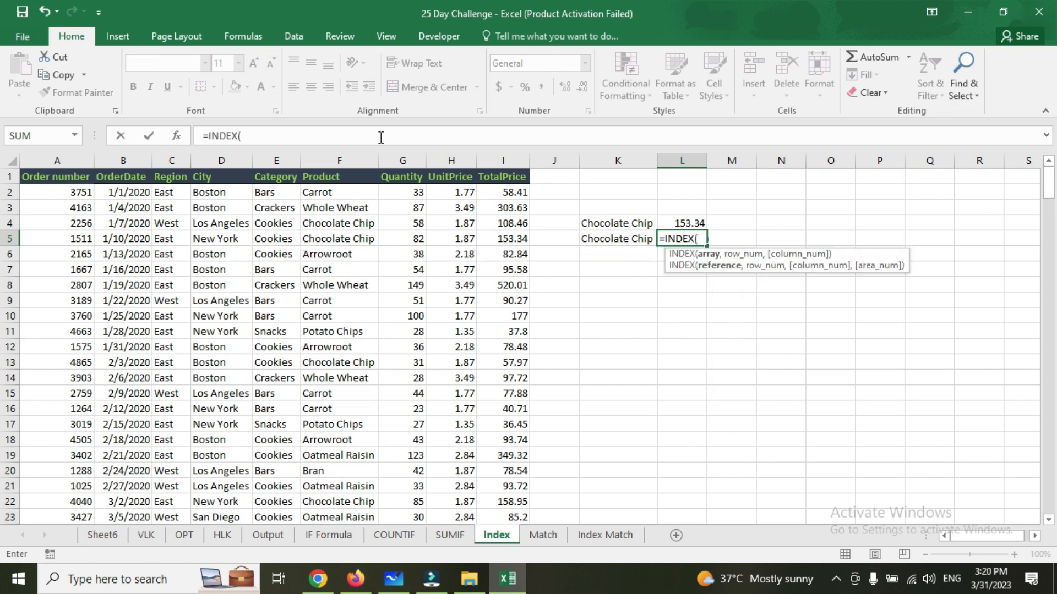
left_click_drag(418, 159, 500, 159)
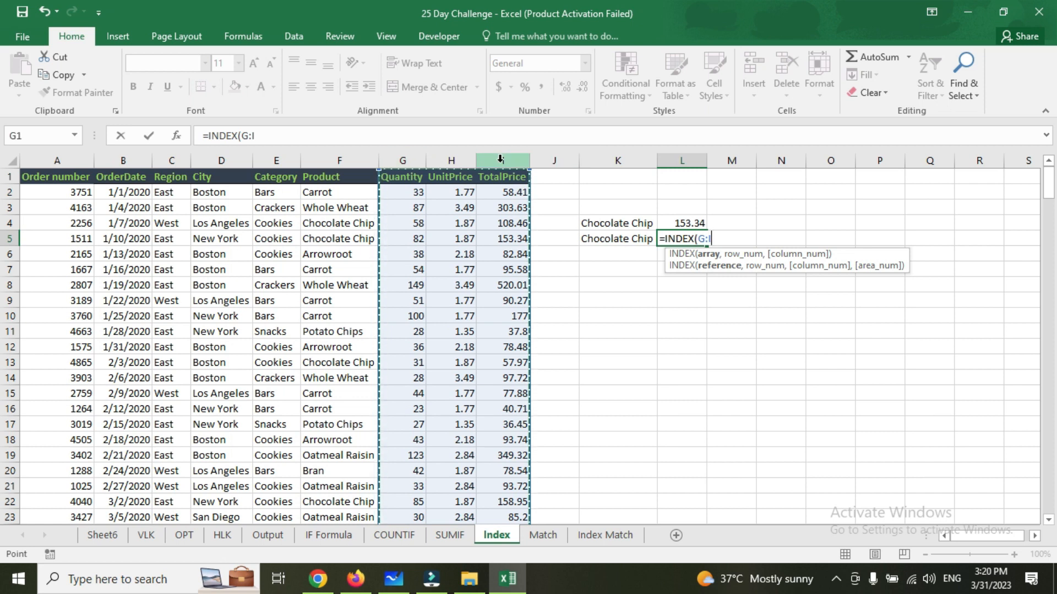
type(",5")
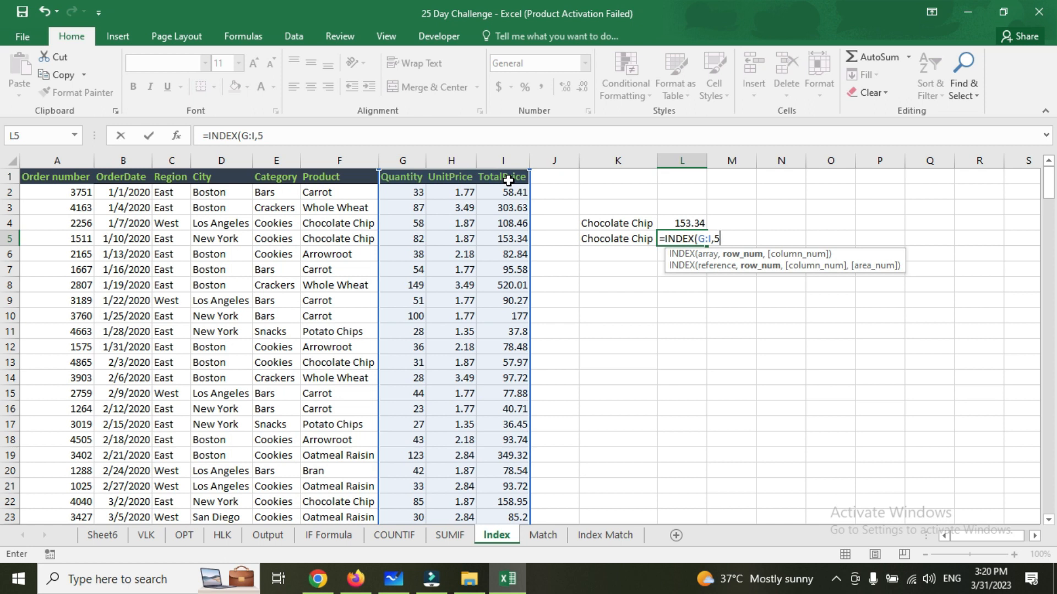
type(",3")
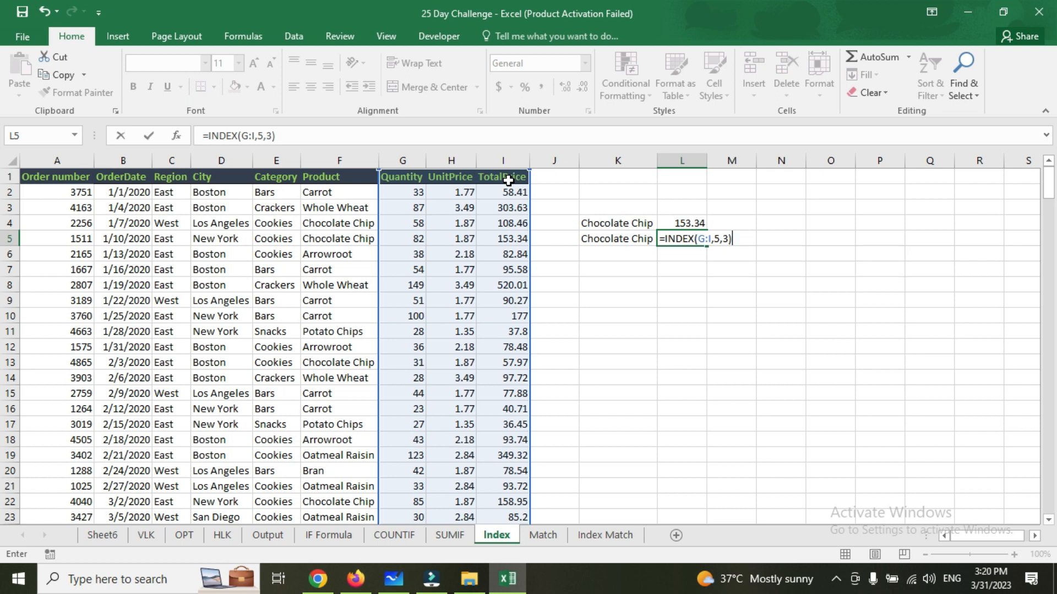
key("Return")
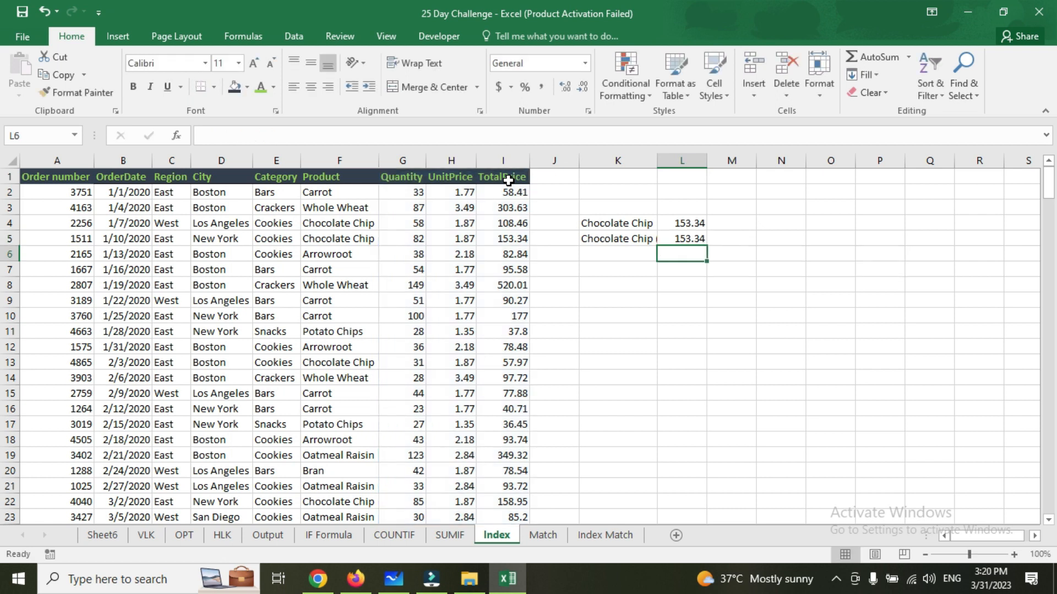
- Change the column number in L5's INDEX formula to 1 and compare the result with the Quantity in G5
left_click(680, 239)
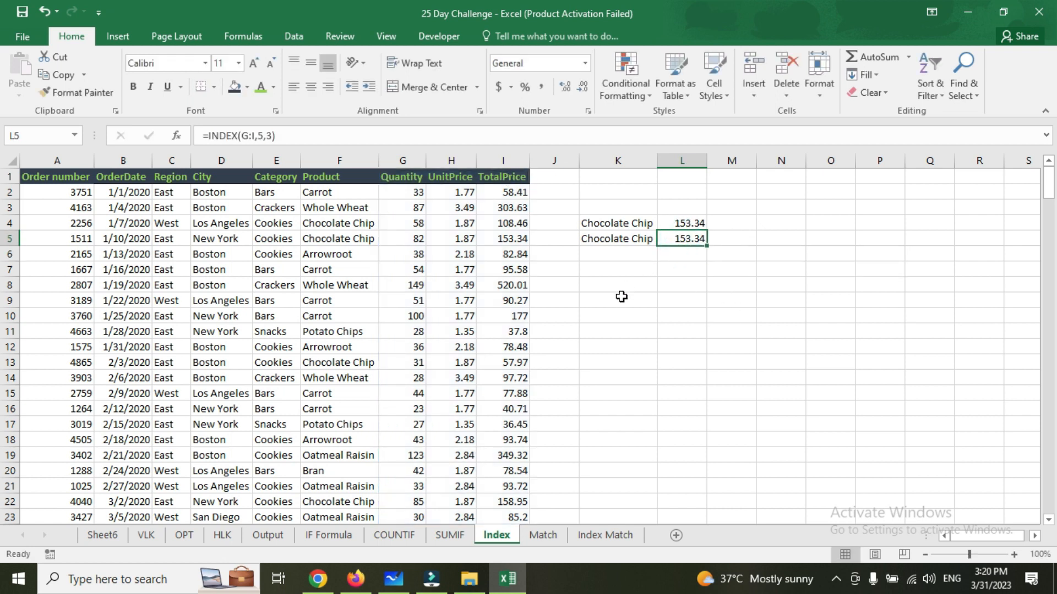
left_click(266, 135)
key("BackSpace")
type(")")
type("1")
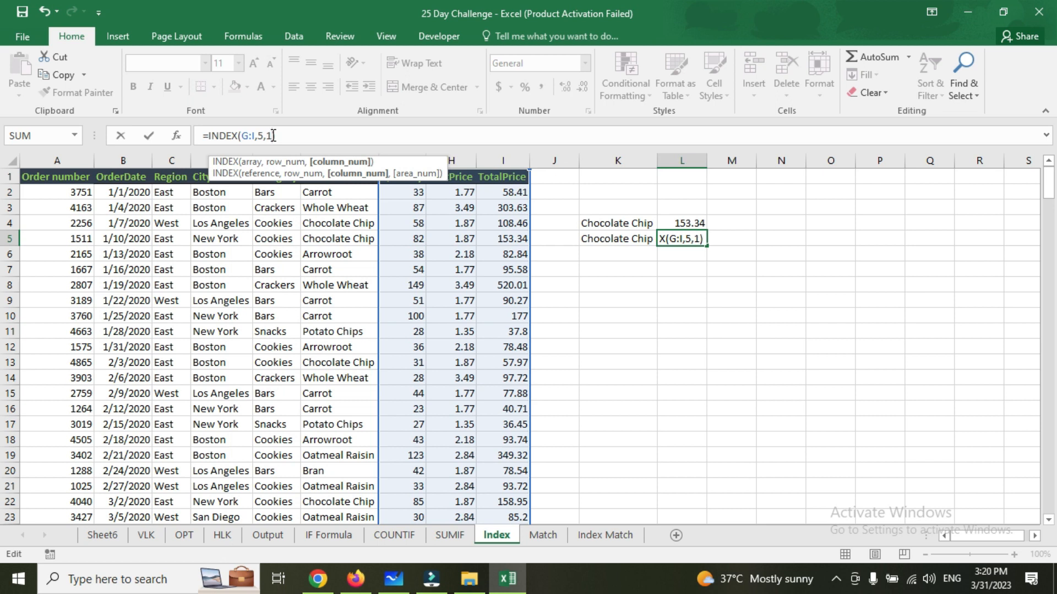
key("Return")
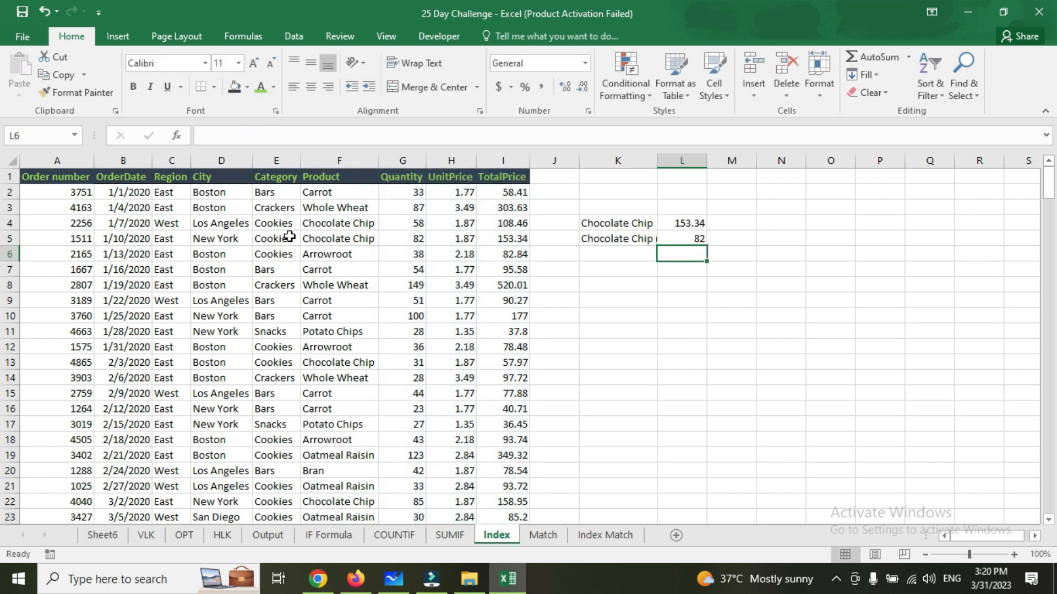
left_click(413, 240)
left_click(701, 222)
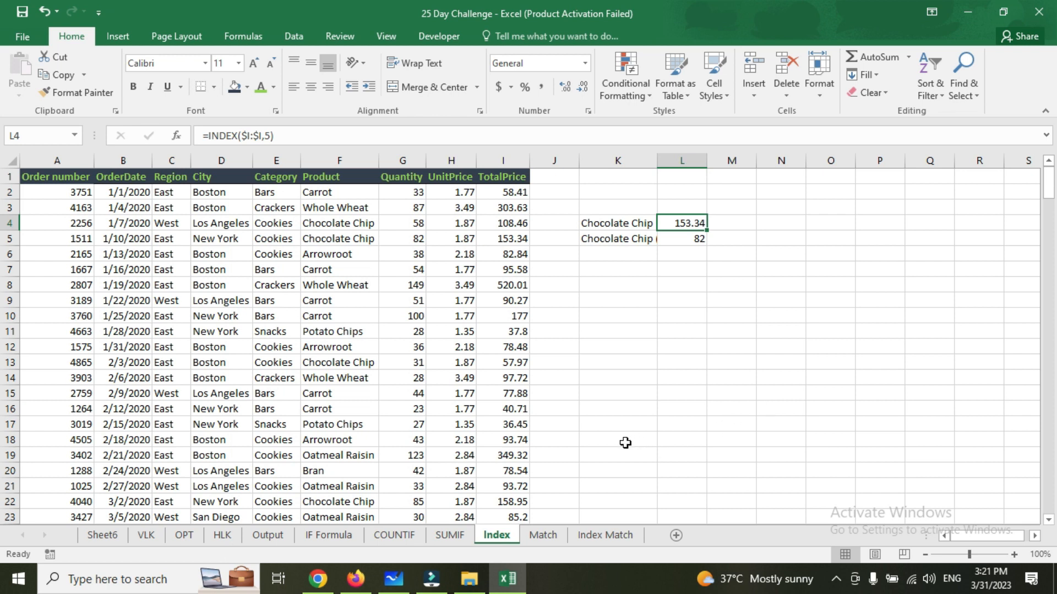
- Copy the Chocolate Chip label from K4 to K4 on the Match sheet and autofit column K there
left_click(606, 228)
key("ctrl+c")
left_click(545, 536)
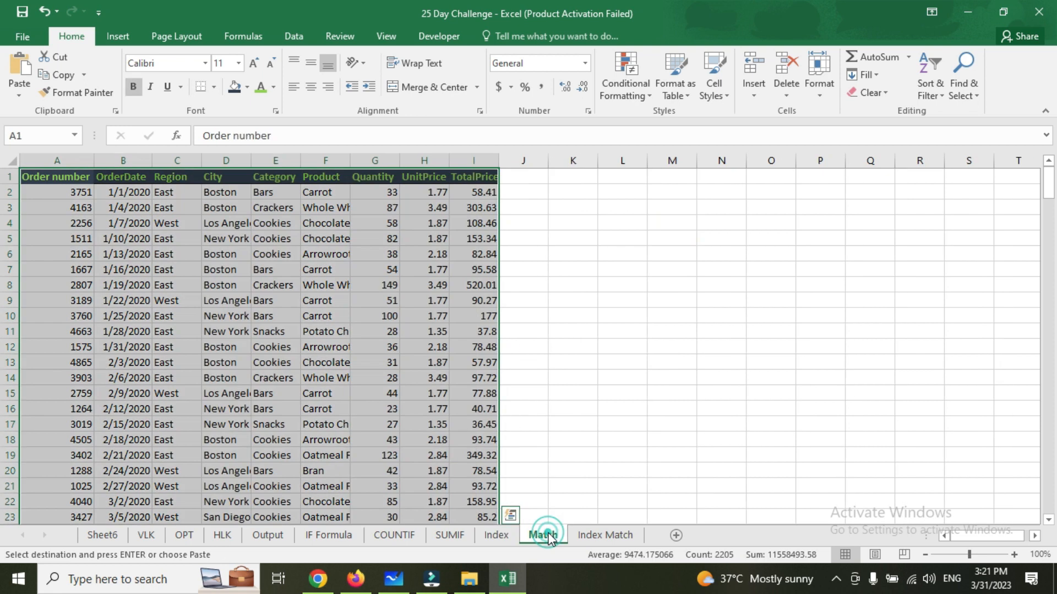
left_click(576, 226)
key("ctrl+v")
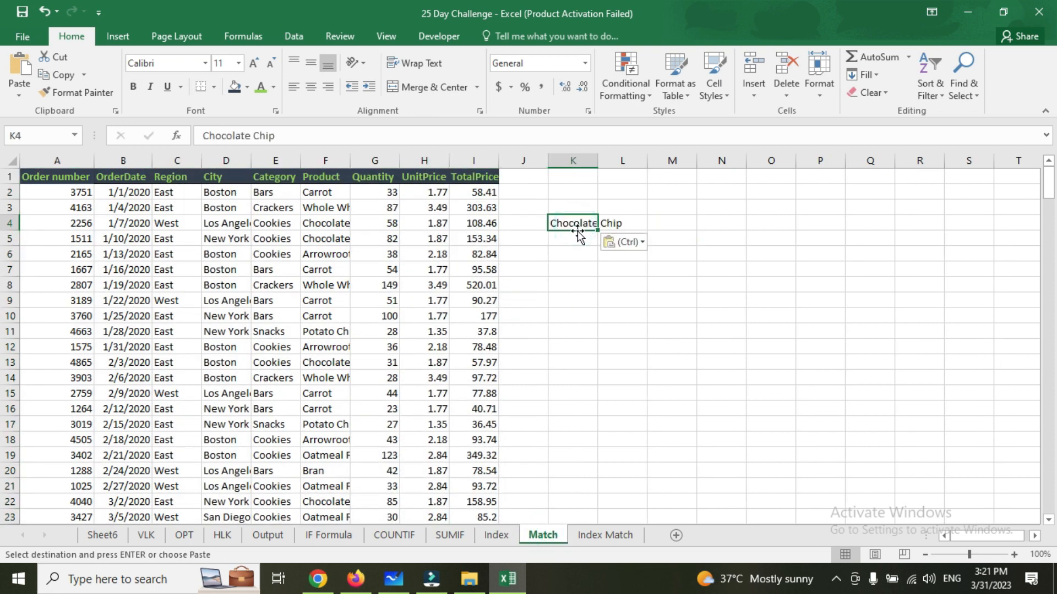
double_click(598, 161)
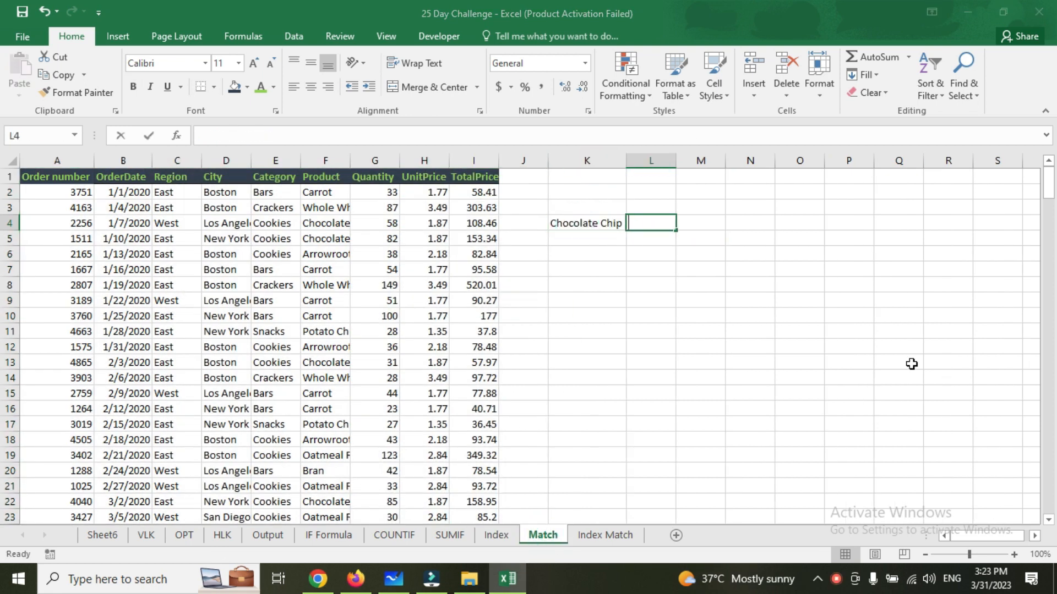
- Enter =MATCH(K4,F:F,0) in L4 to find the position of Chocolate Chip, and autofit the Product column F
type("=mat")
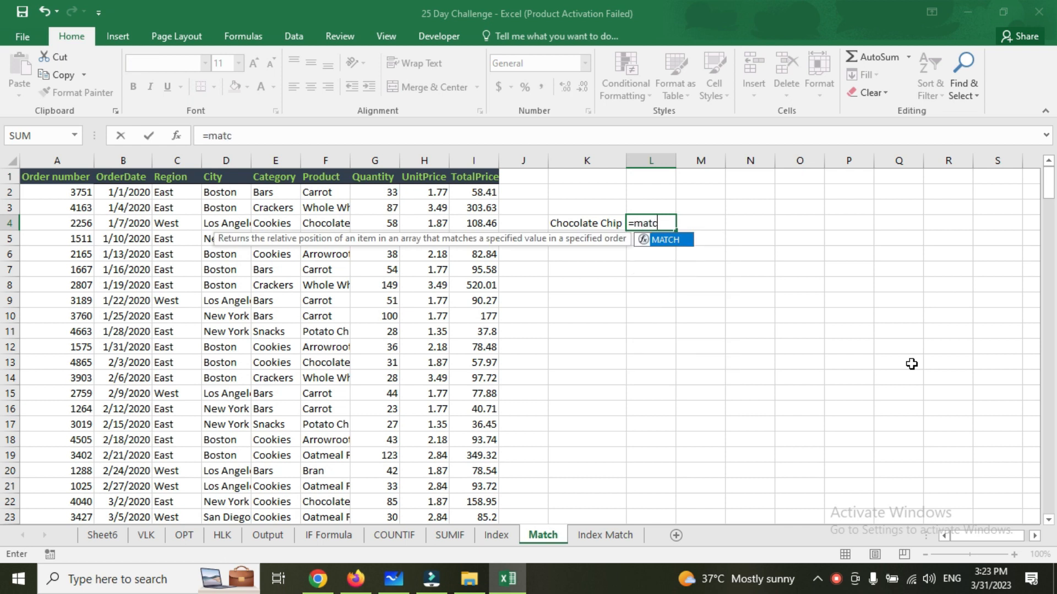
type("c")
key("Tab")
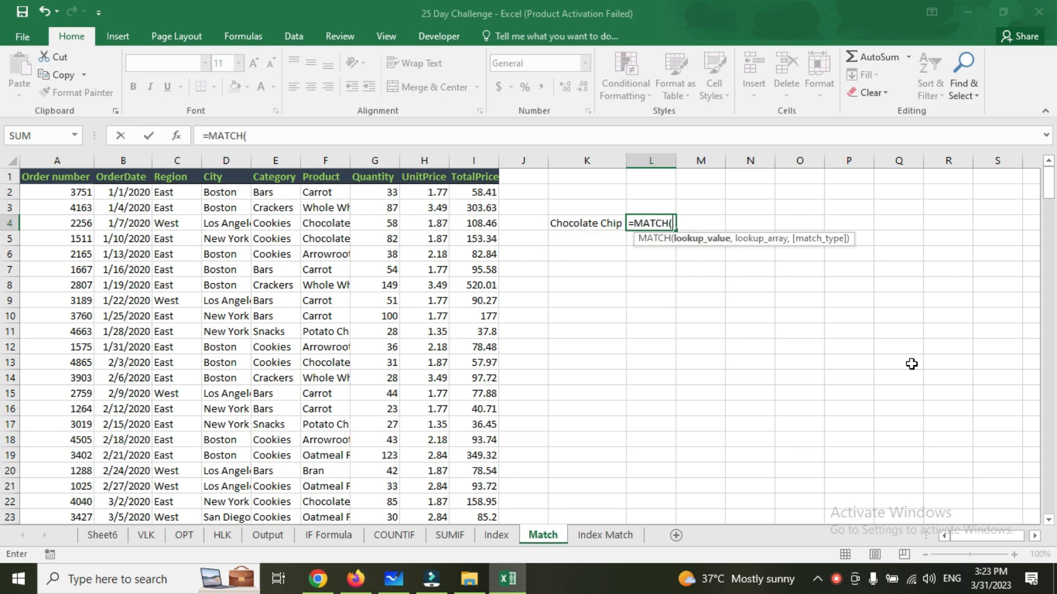
left_click(597, 223)
type(",F:F")
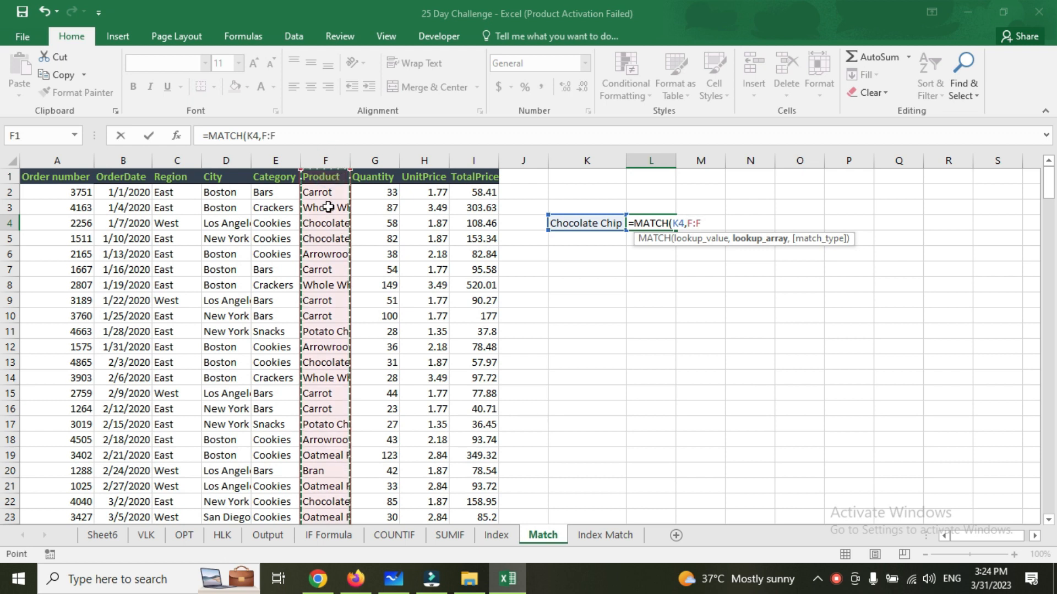
type(",")
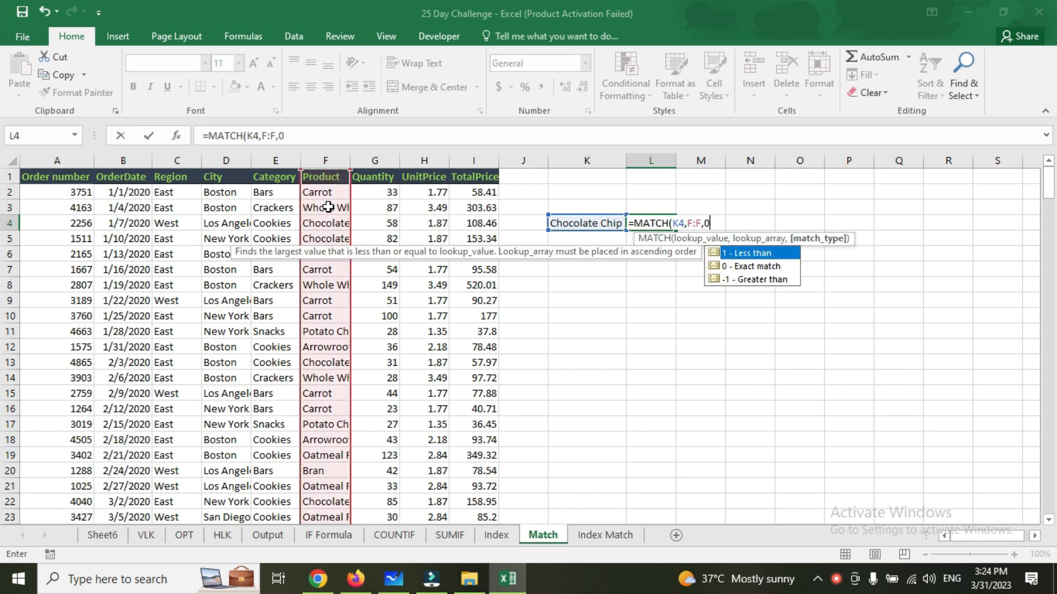
type("0)")
key("Return")
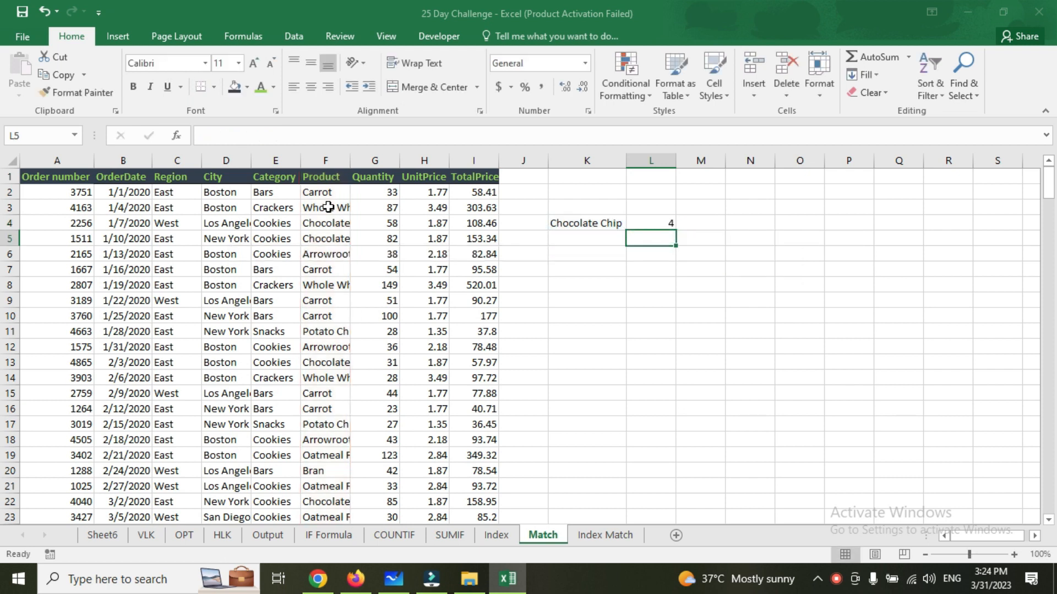
double_click(352, 160)
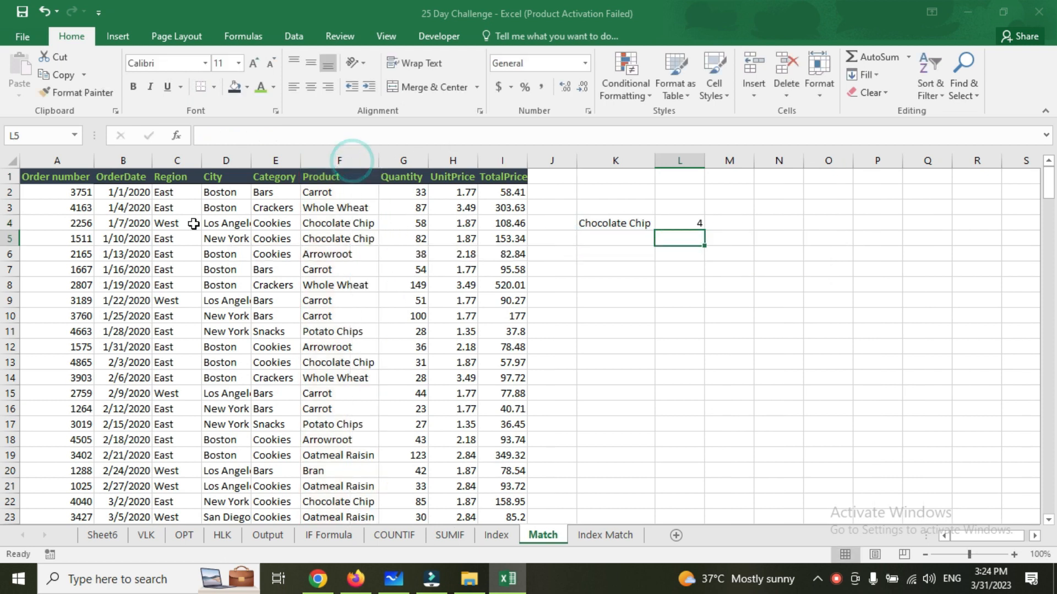
left_click(687, 220)
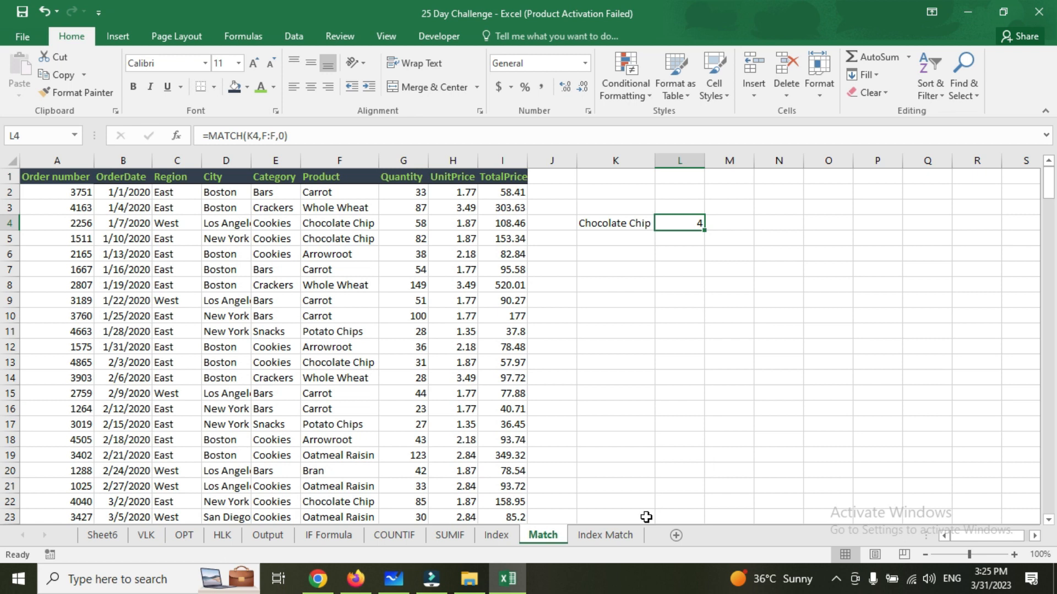
- On the Index Match sheet, copy the whole Product column F into column K
left_click(608, 535)
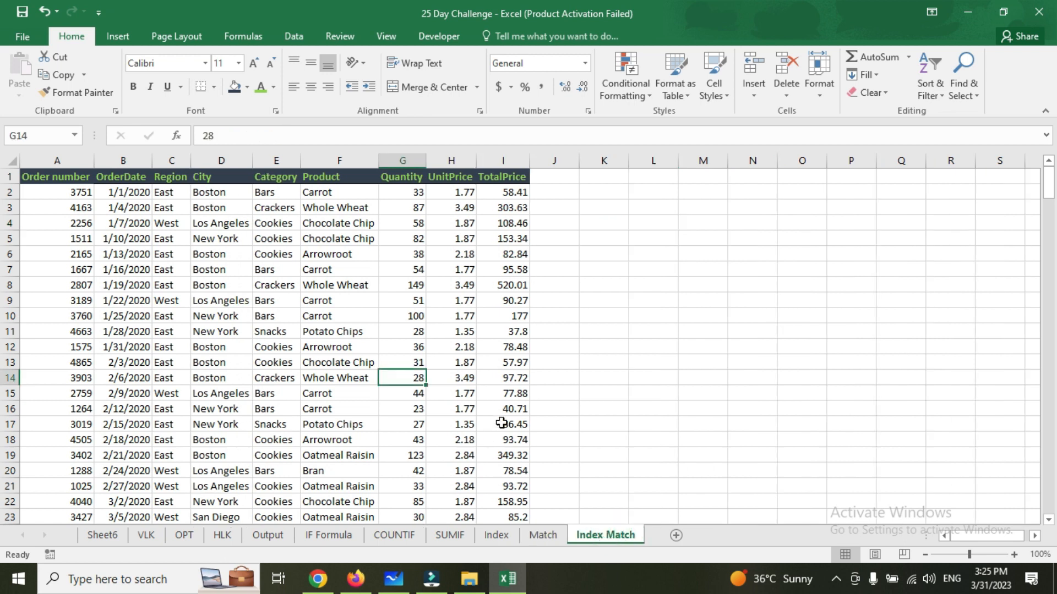
left_click(361, 159)
key("ctrl+c")
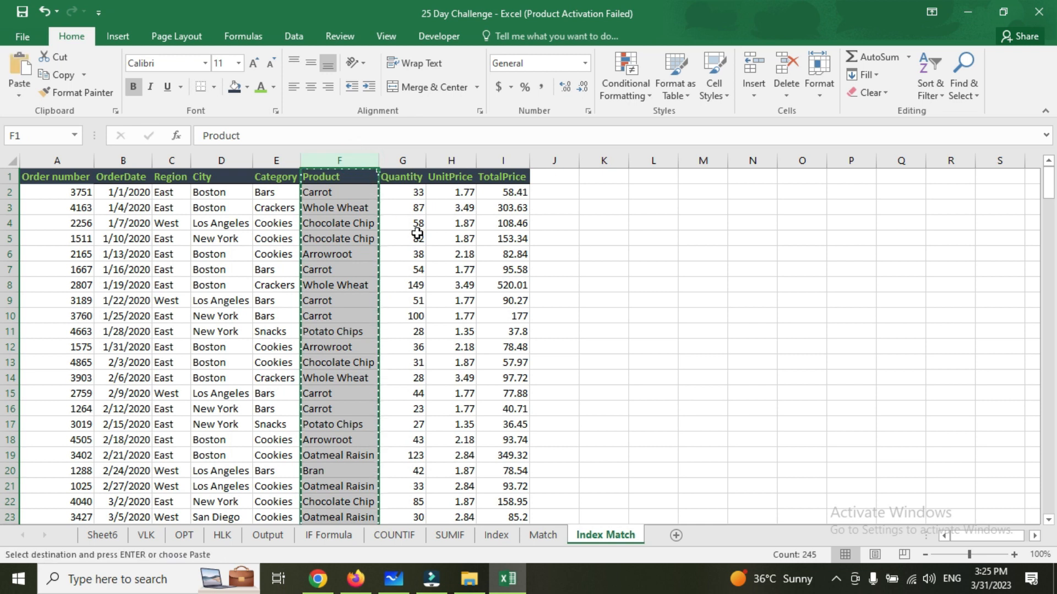
left_click(651, 206)
left_click(608, 178)
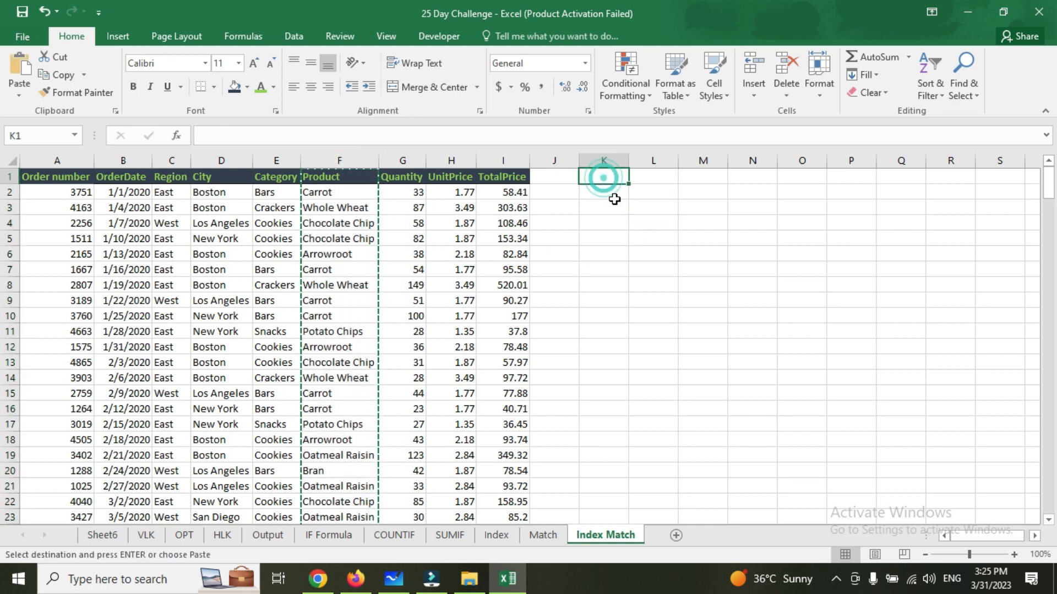
key("ctrl+v")
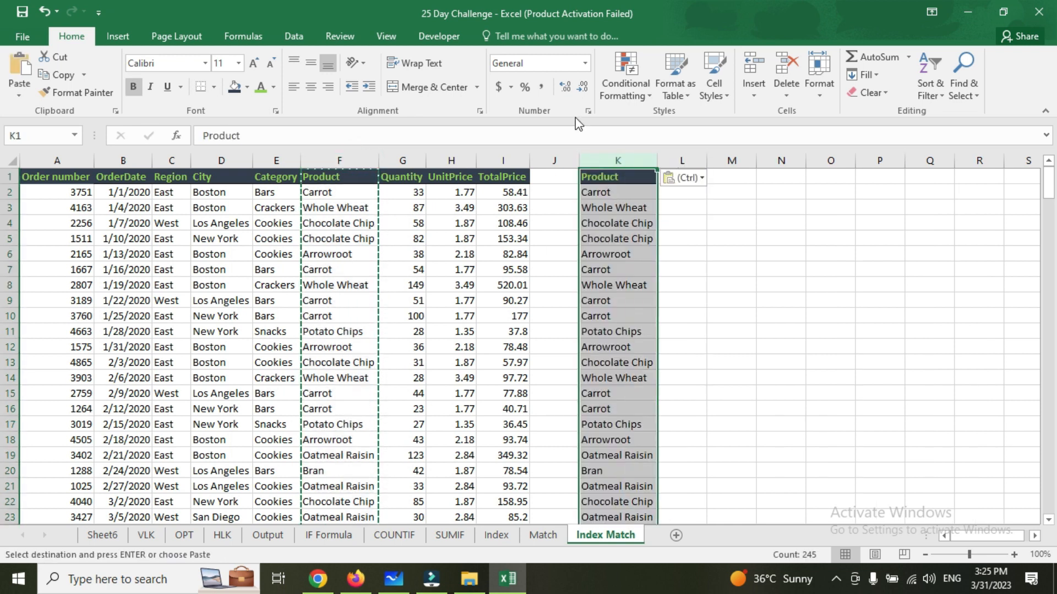
- Remove the duplicates from the copied Product column K, treating the first row as a header
left_click(294, 36)
left_click(680, 76)
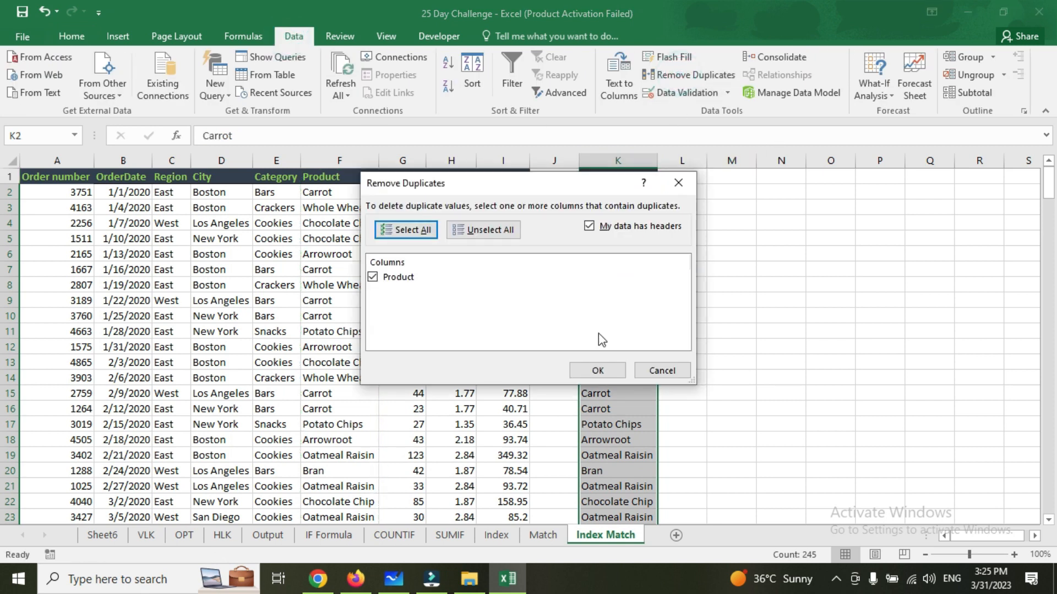
left_click(598, 368)
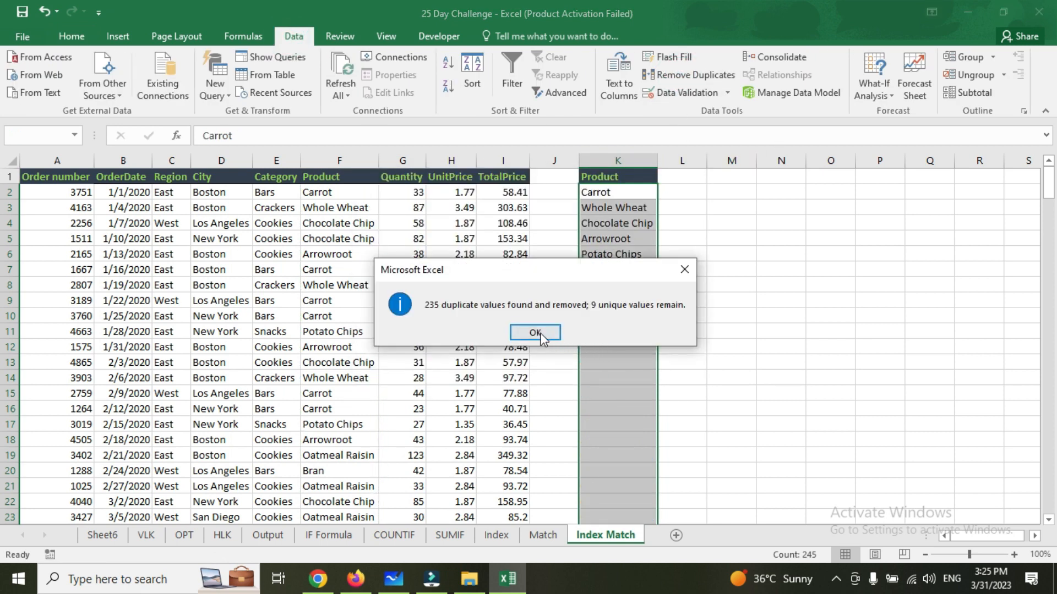
left_click(537, 330)
left_click(619, 210)
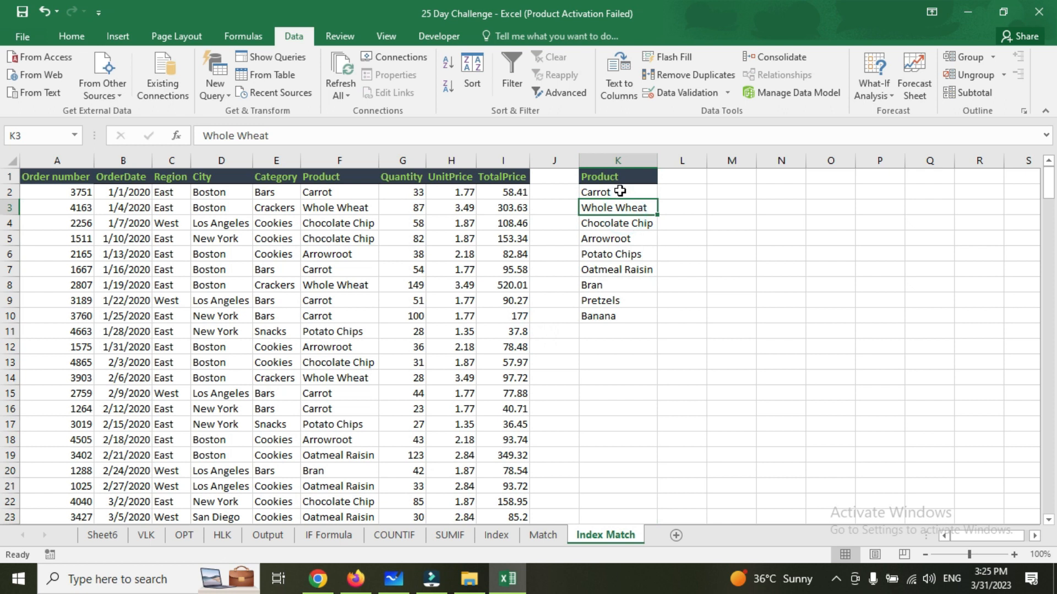
- Set the source of L2's list data validation to =$K$2:$K$10 and check its dropdown
left_click_drag(631, 191, 639, 310)
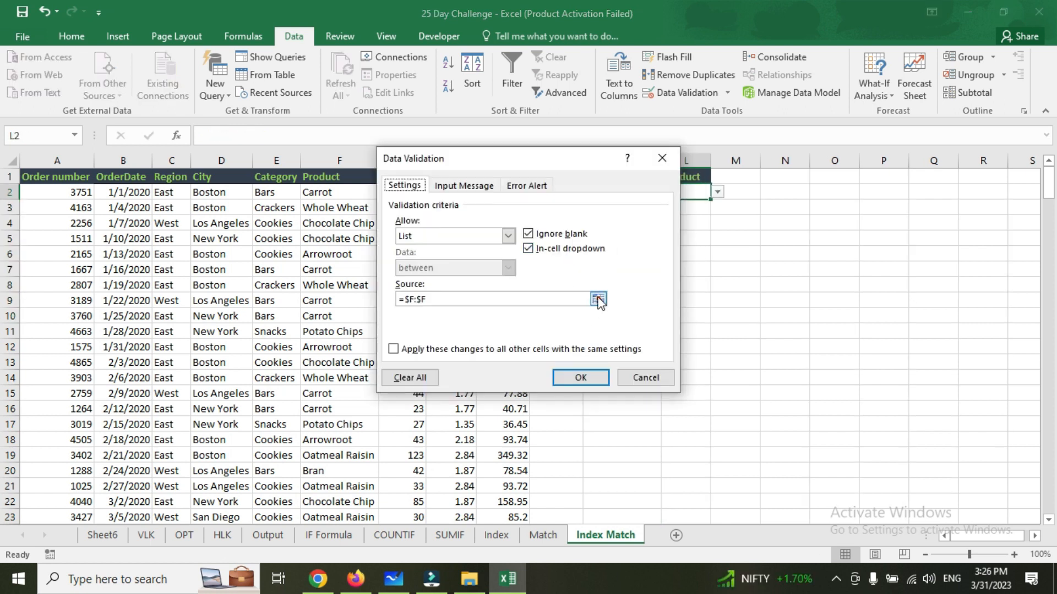
left_click(598, 301)
left_click_drag(627, 196, 618, 314)
key("Return")
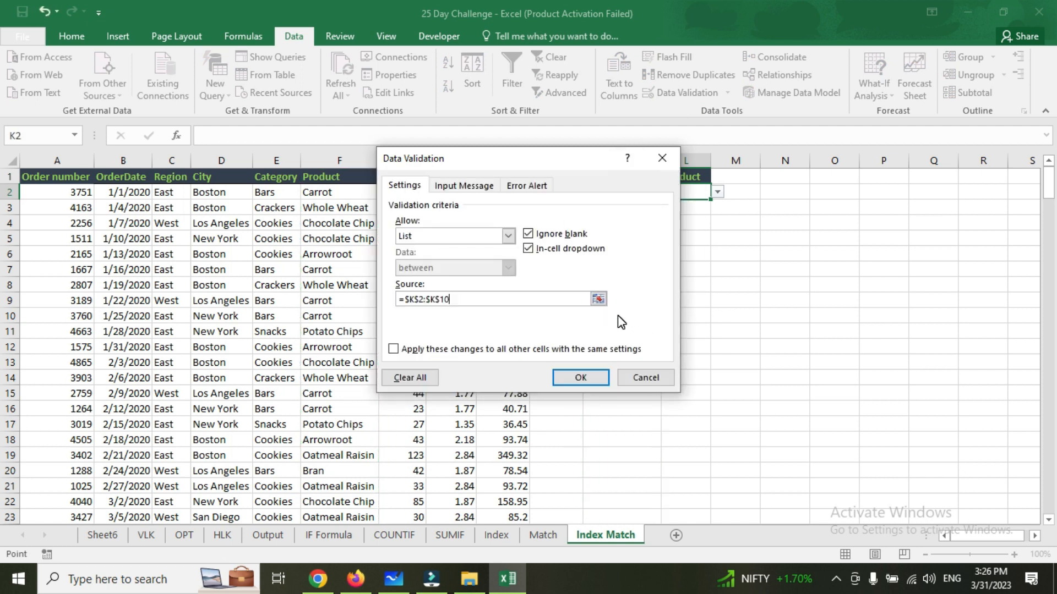
left_click(579, 378)
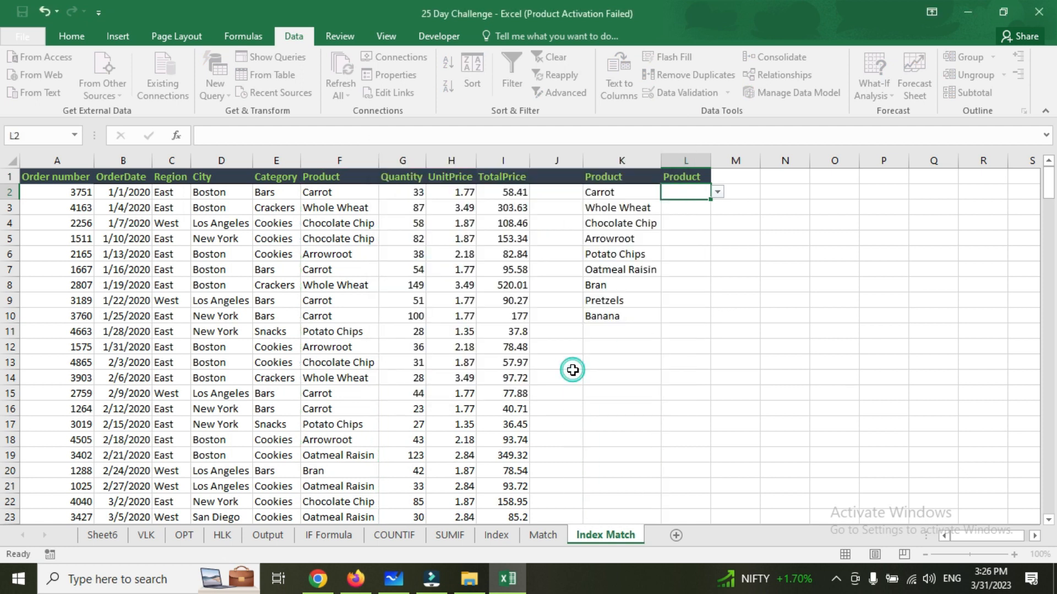
left_click(719, 193)
key("Escape")
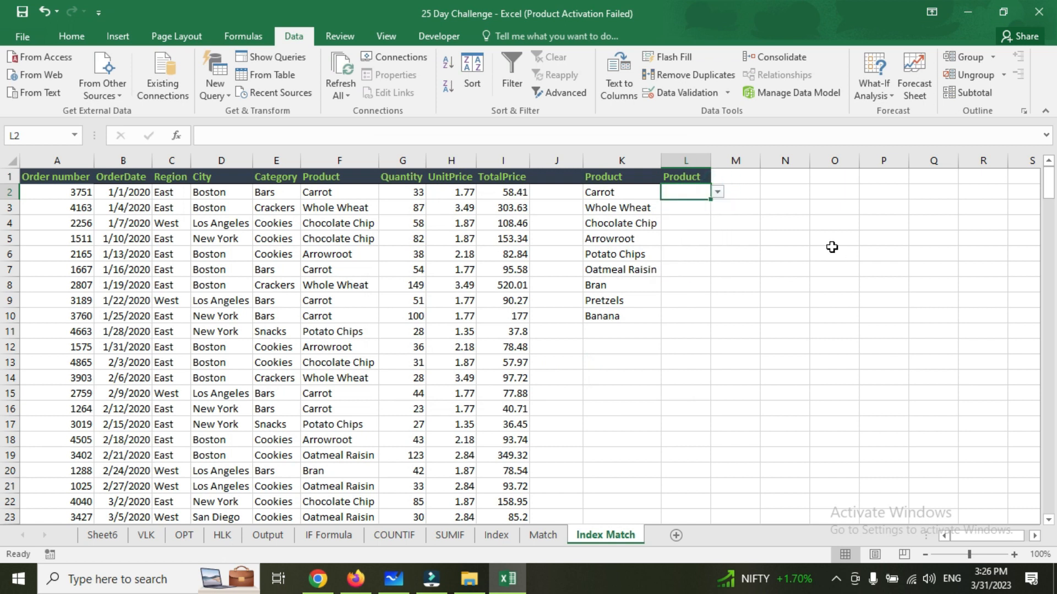
- Hide the unique product list in column K and check the dropdown in L2
left_click(631, 160)
right_click(631, 160)
left_click(680, 369)
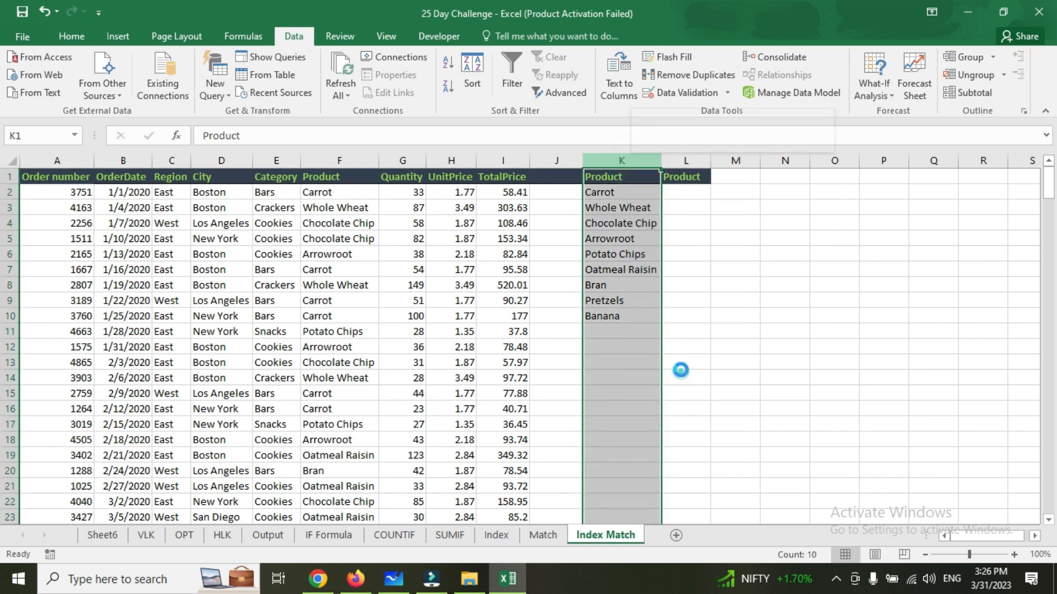
left_click(610, 194)
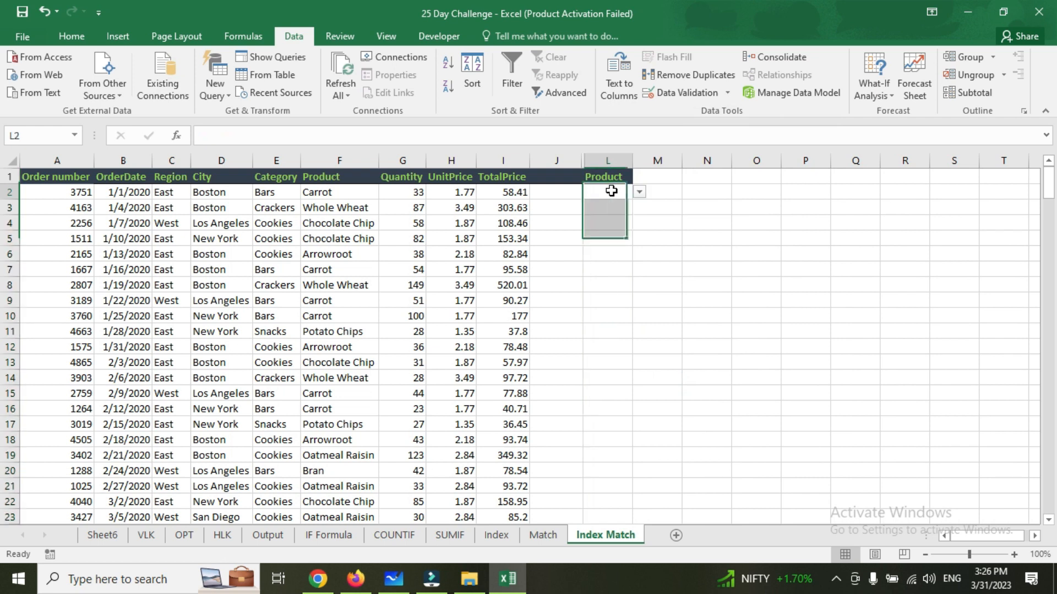
left_click(639, 192)
scroll(641, 237, "down", 1)
key("Escape")
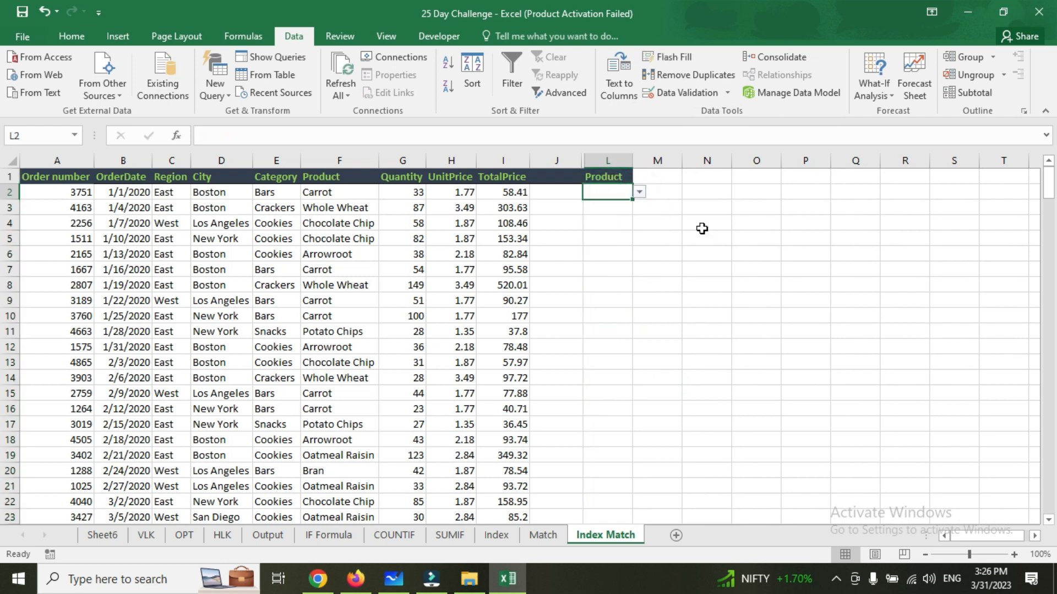
- Choose Chocolate Chip from the dropdown in L2 and begin a formula in M2
left_click(668, 191)
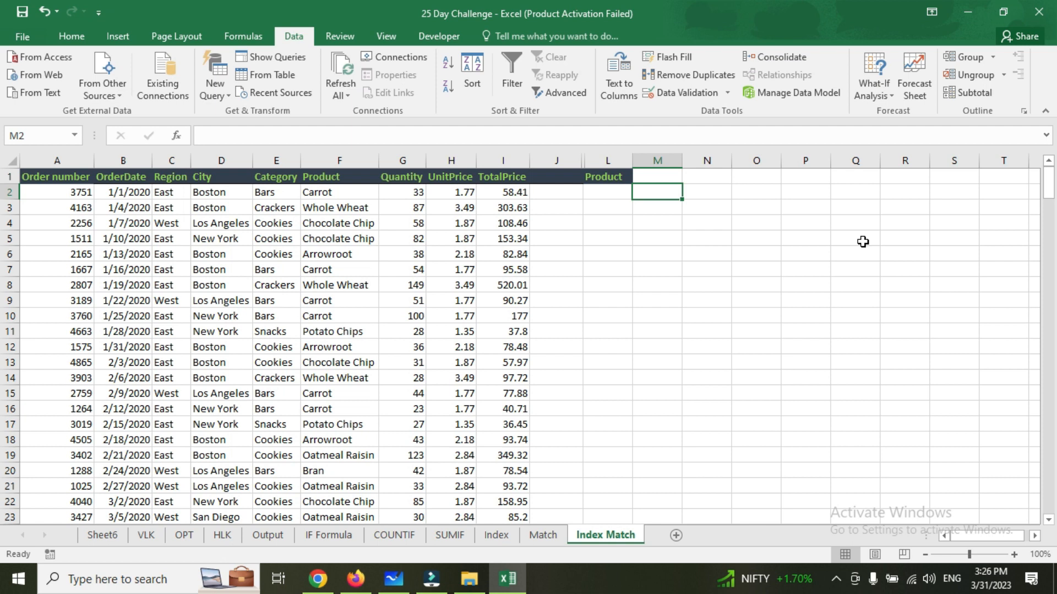
left_click(601, 190)
left_click(638, 187)
left_click(612, 191)
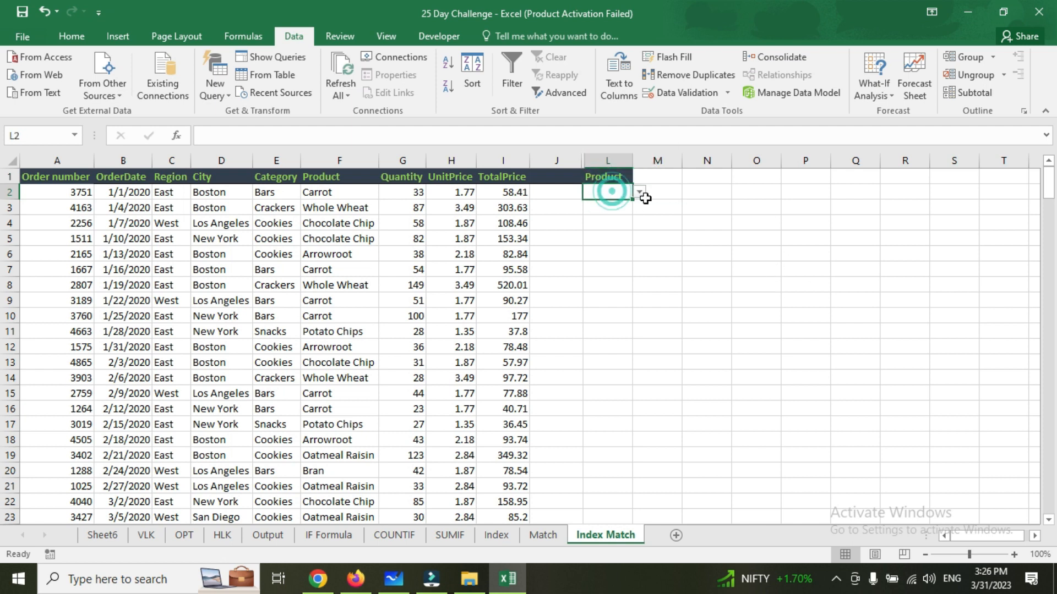
left_click(639, 192)
left_click(619, 223)
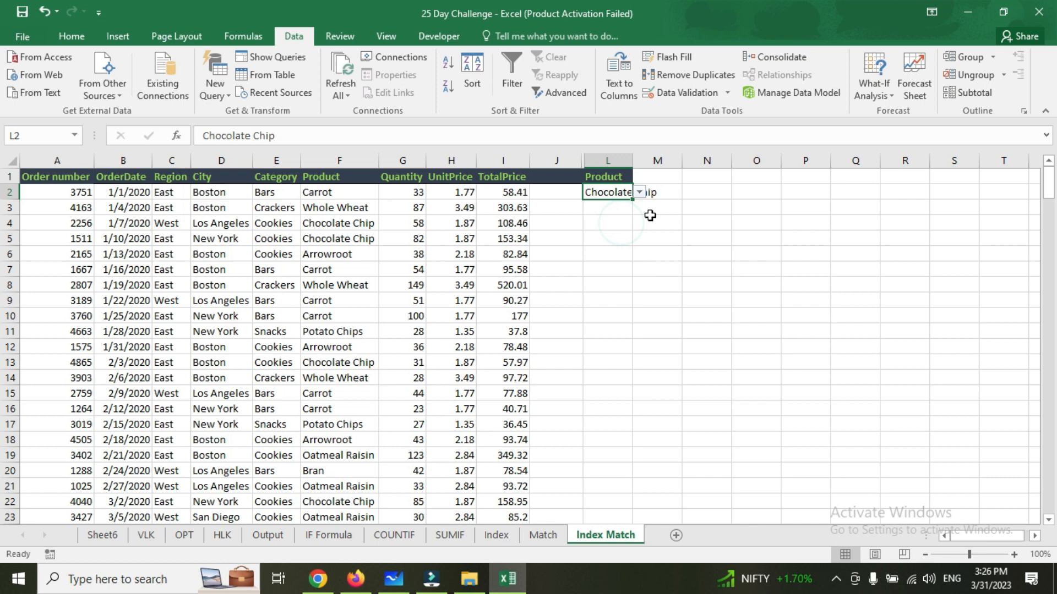
left_click(667, 195)
type("=")
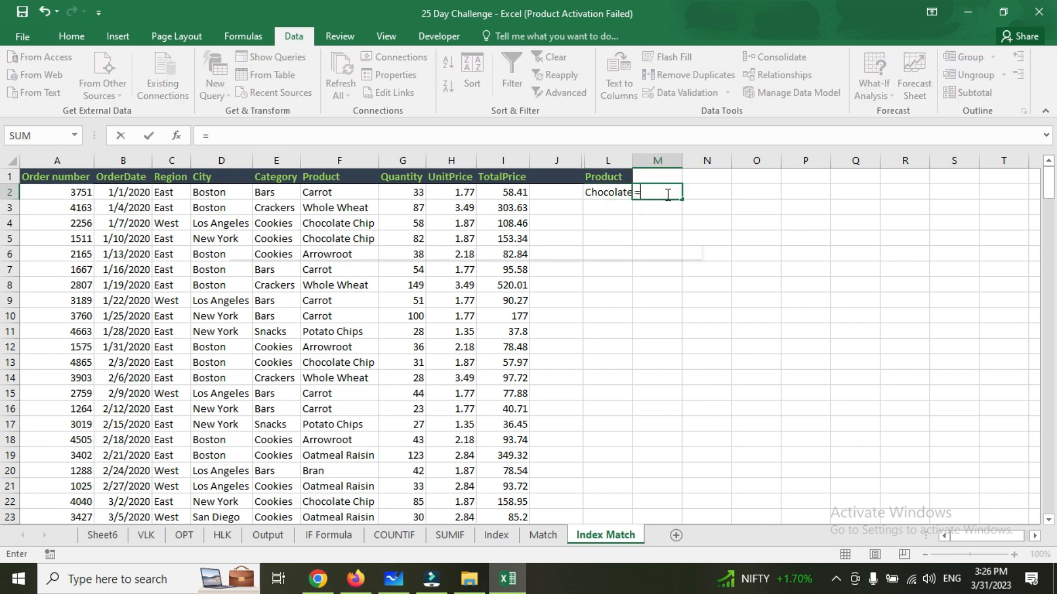
type("VLOOKUP(")
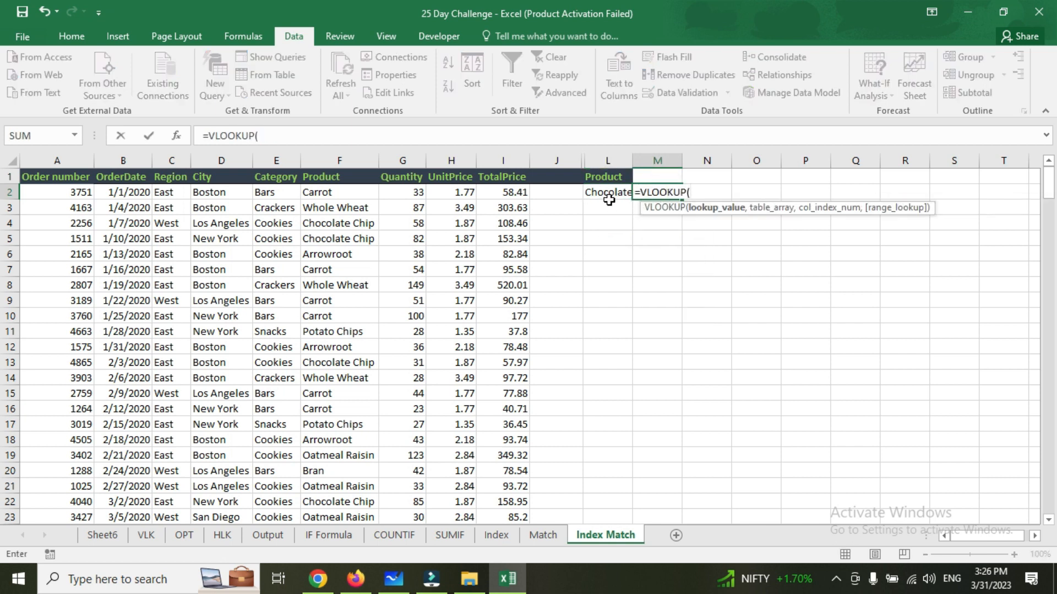
key("BackSpace")
key("BackSpace")
key("BackSpace")
key("BackSpace")
key("BackSpace")
key("BackSpace")
key("BackSpace")
key("BackSpace")
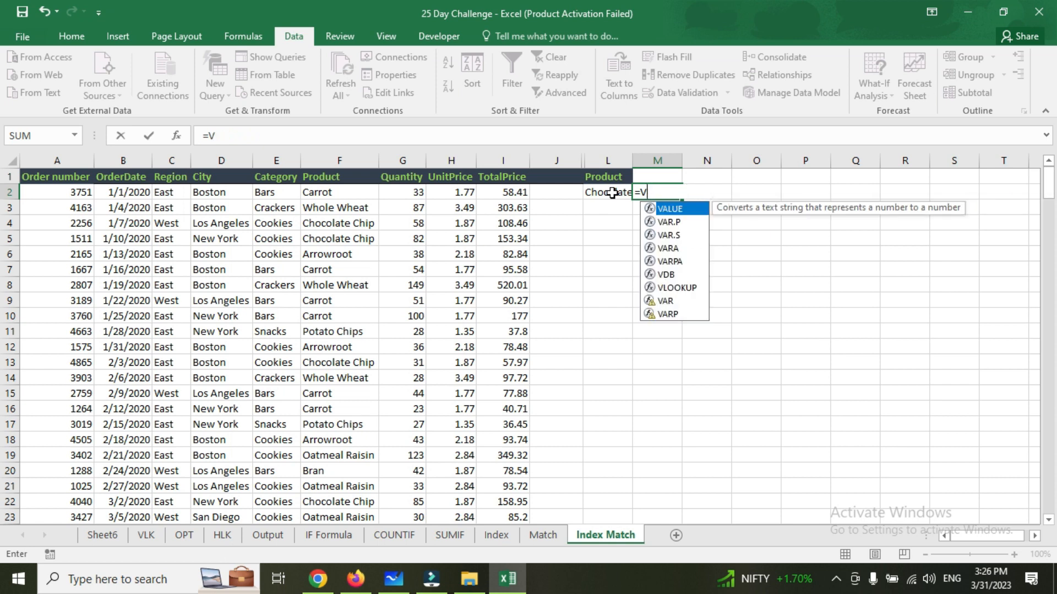
- Begin M2's formula with INDEX, using the entire TotalPrice column I:I as the array
type("in")
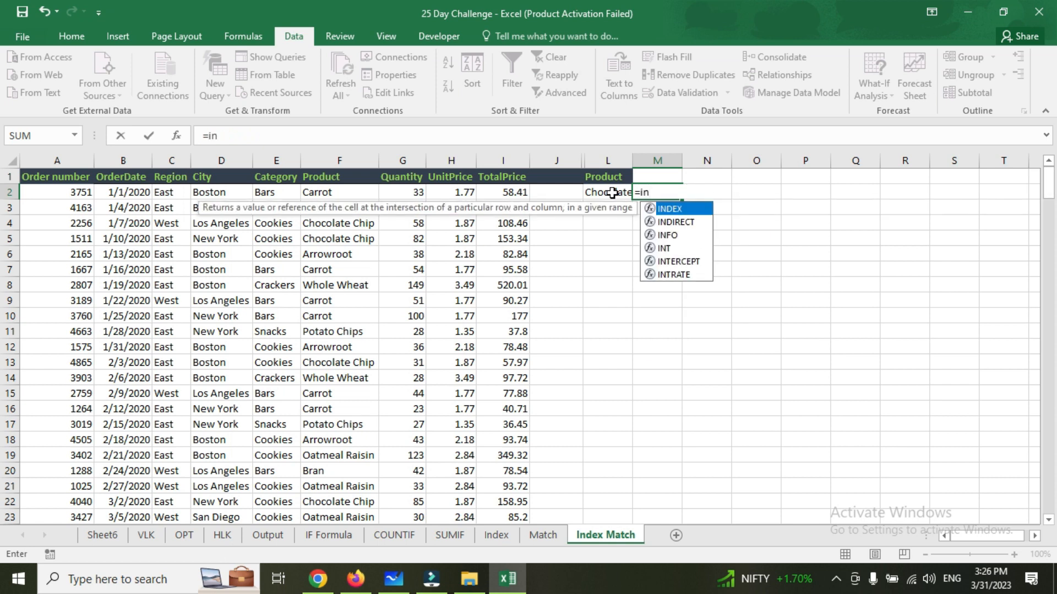
key("Tab")
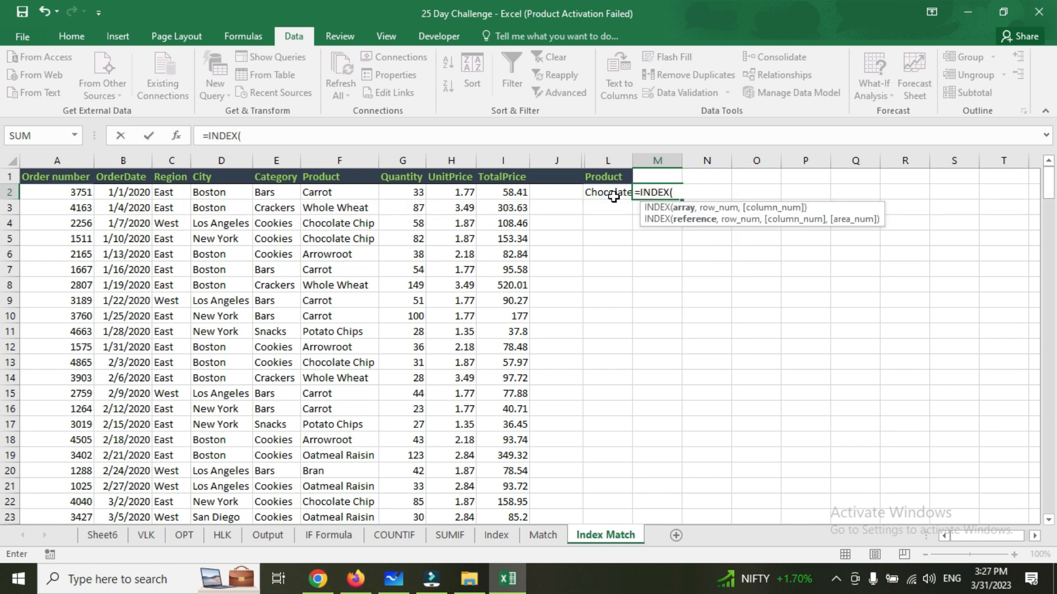
left_click(500, 156)
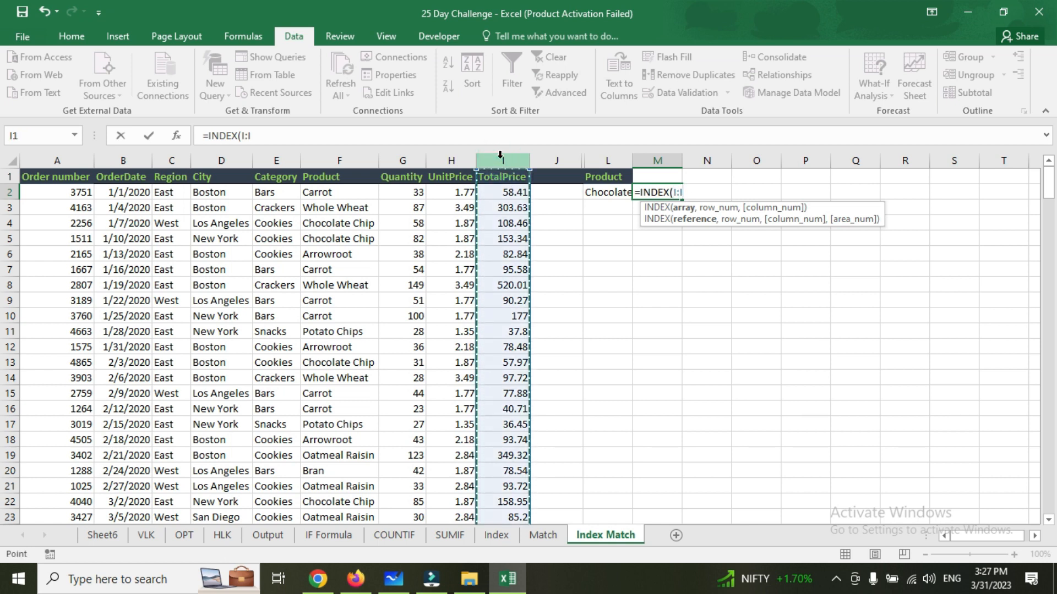
type(",")
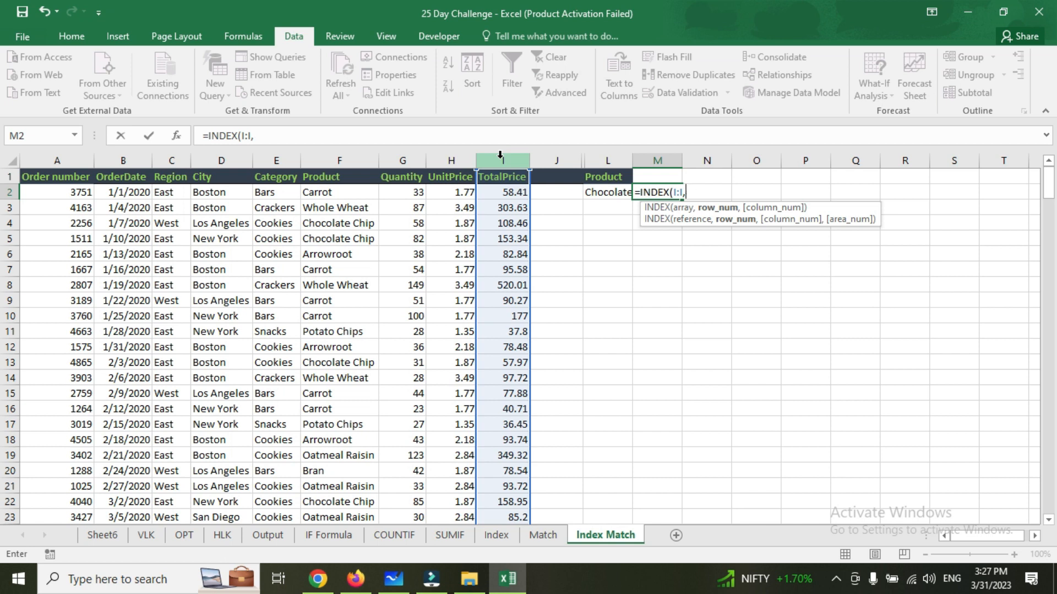
- Complete M2's formula as =INDEX(I:I,MATCH(L2,F:F,0)), finding the row of the selected product with an exact match
key("BackSpace")
type(",ma")
key("Tab")
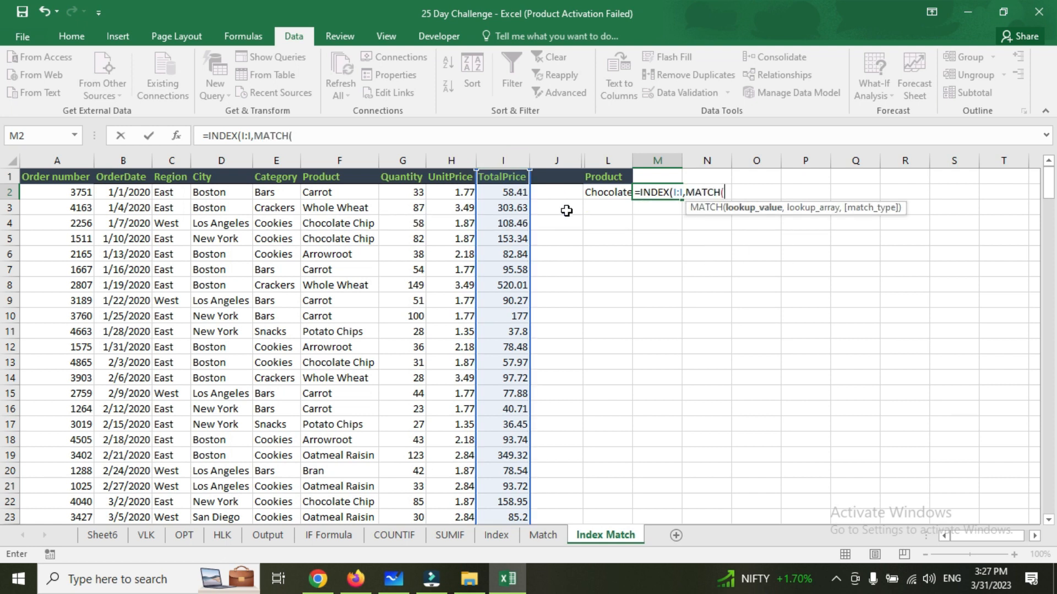
left_click(596, 189)
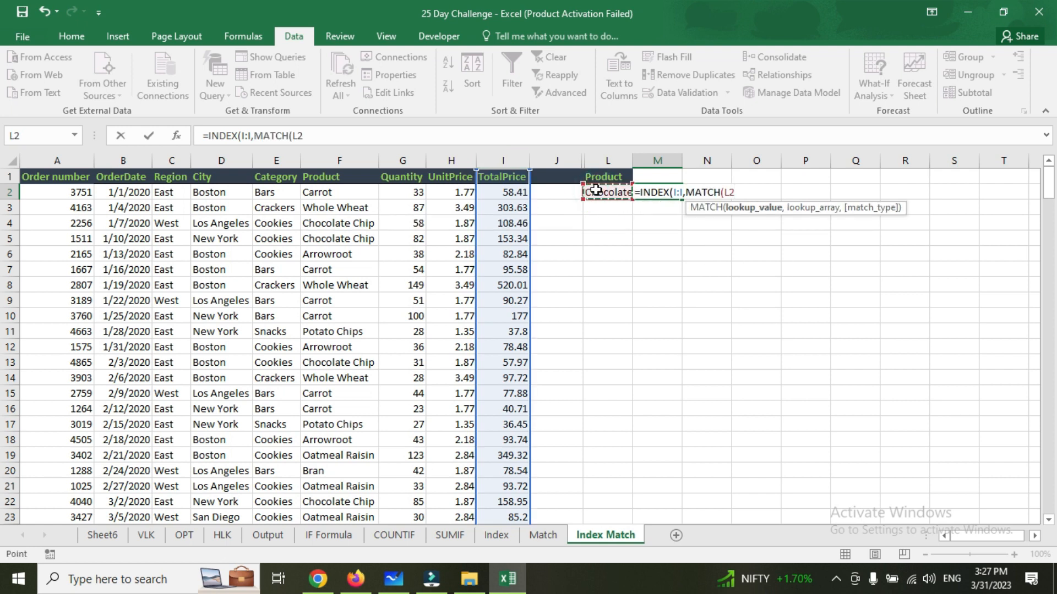
type(",")
left_click(343, 159)
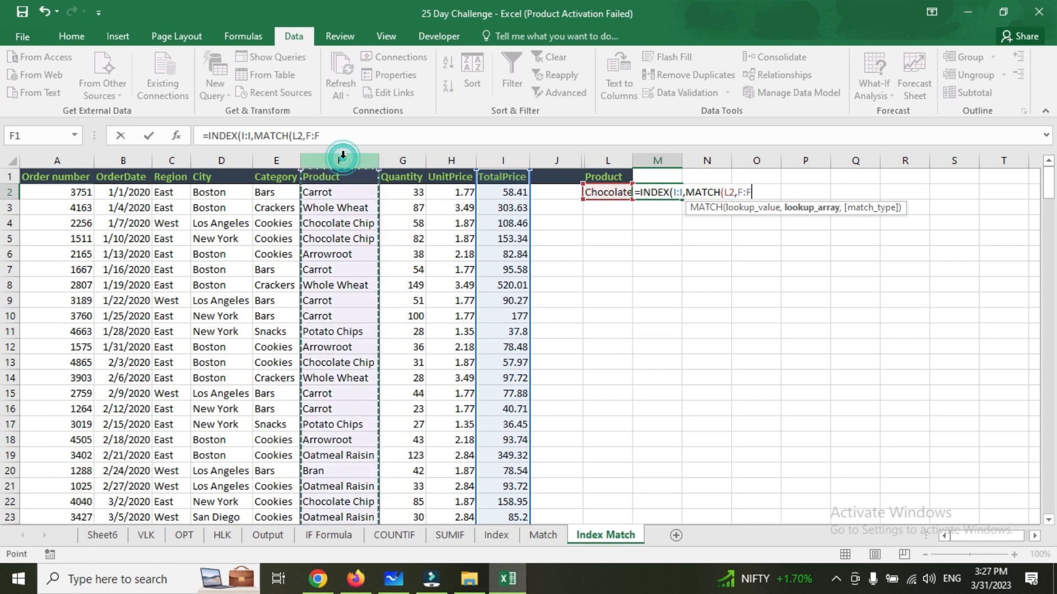
type(",")
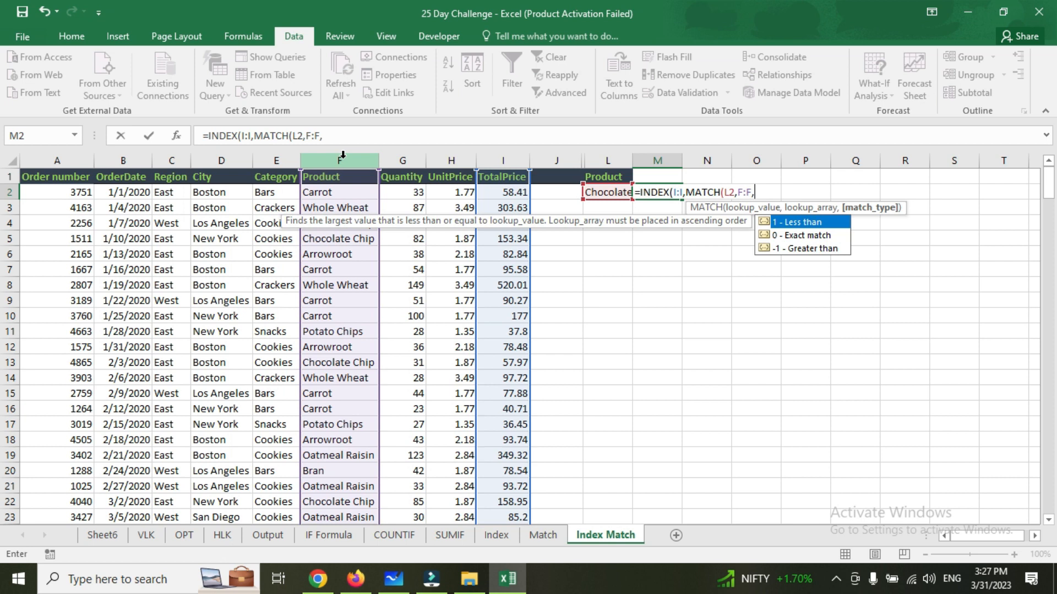
type("0)")
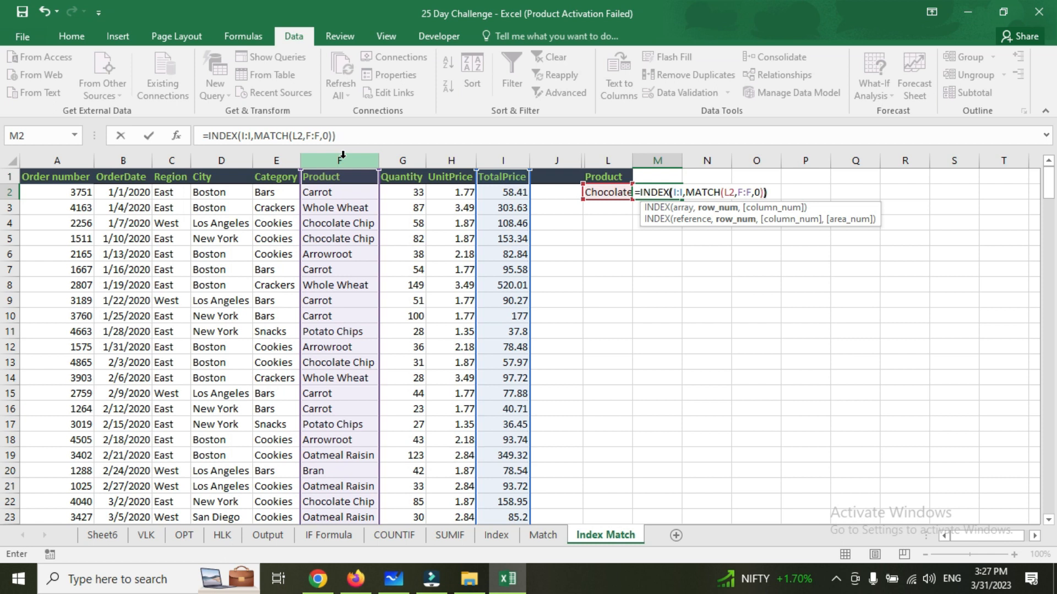
key("Return")
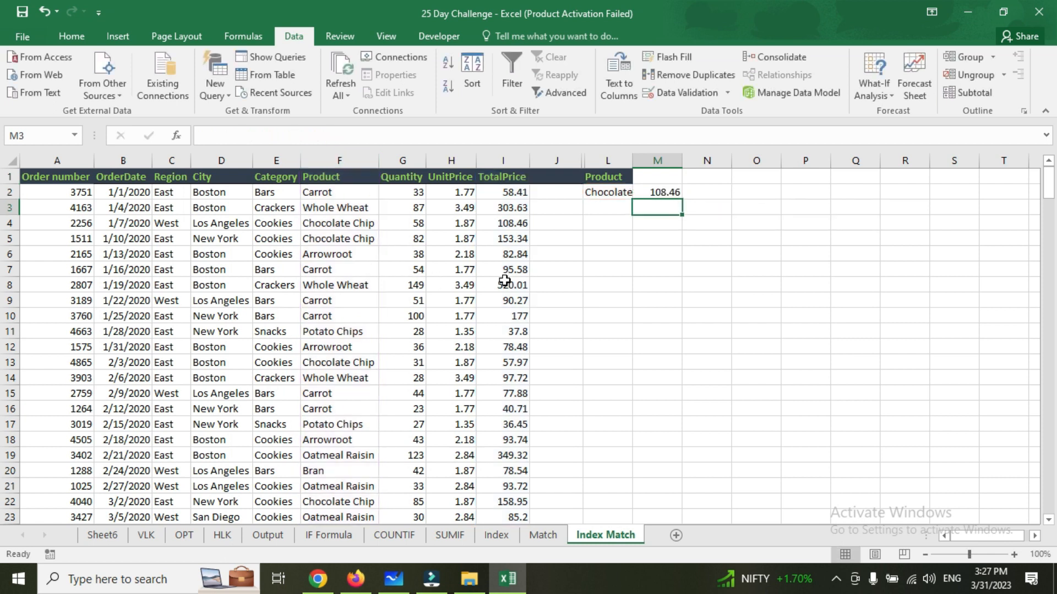
- Compare M2's result with the TotalPrice in row 4 and with the MATCH result on the Match sheet
left_click(669, 190)
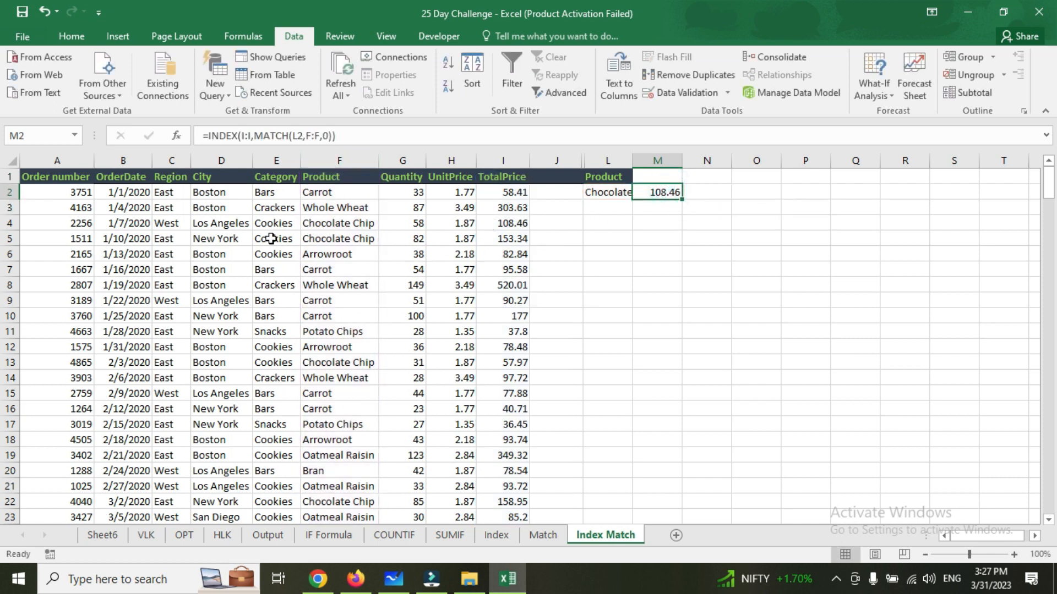
left_click(9, 223)
left_click(500, 224)
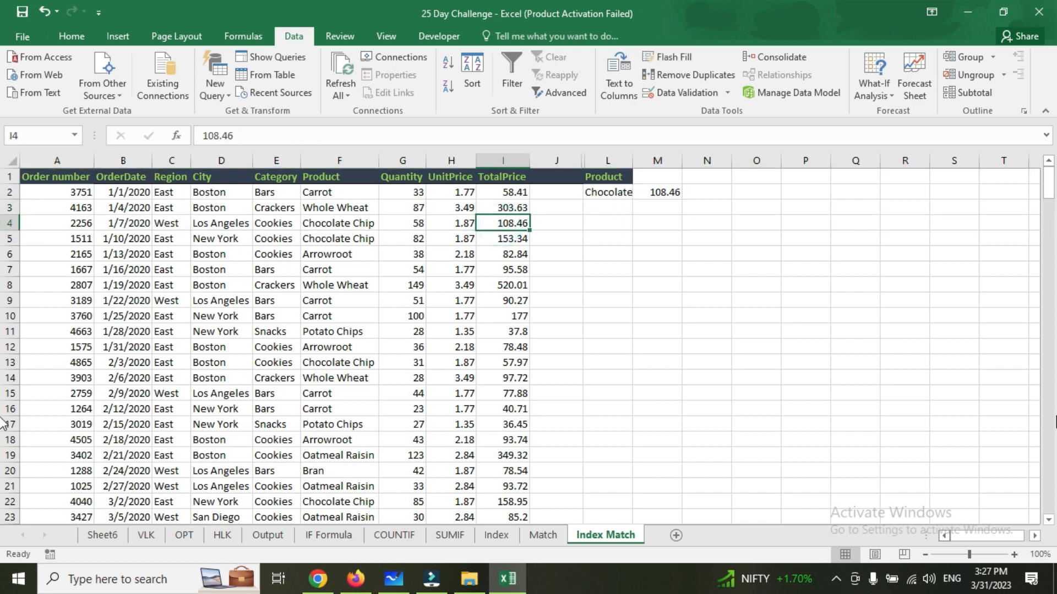
left_click(542, 534)
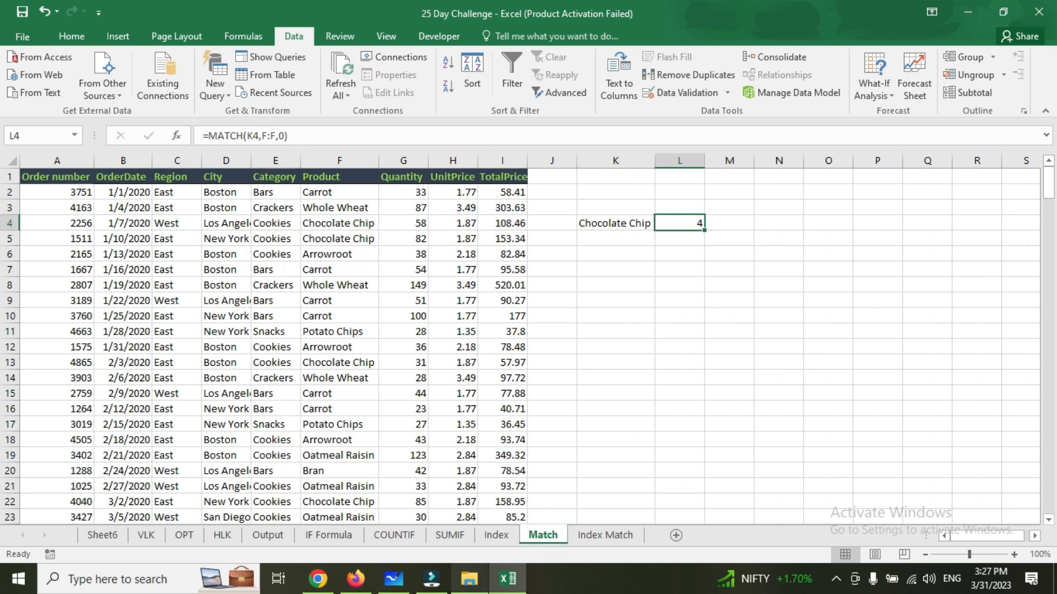
left_click(605, 534)
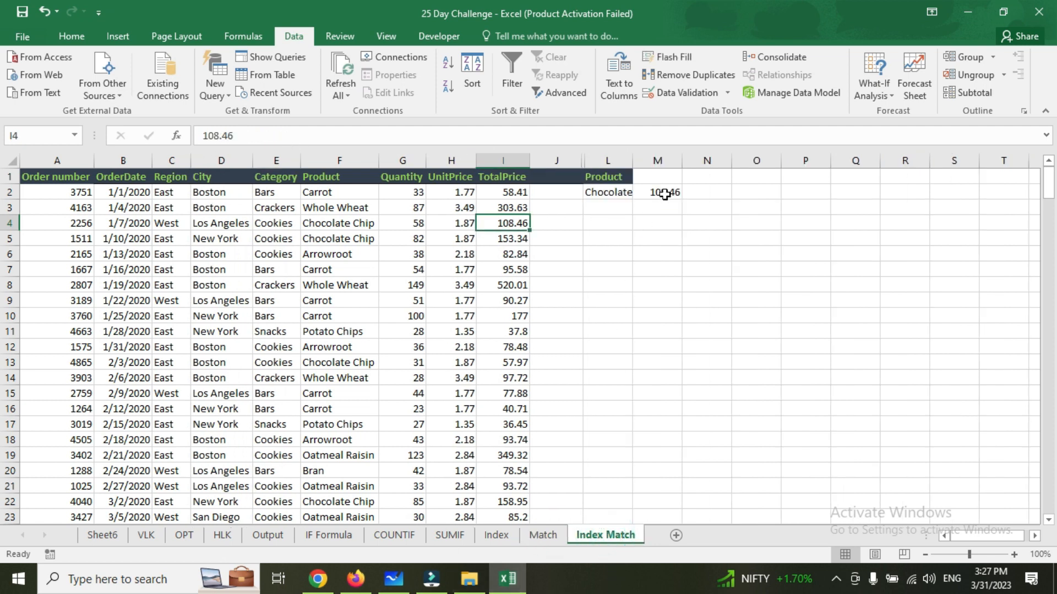
- AutoFit column L and test the lookup by choosing Arrowroot, Oatmeal Raisin and finally Whole Wheat from L2's dropdown
double_click(633, 160)
left_click(627, 196)
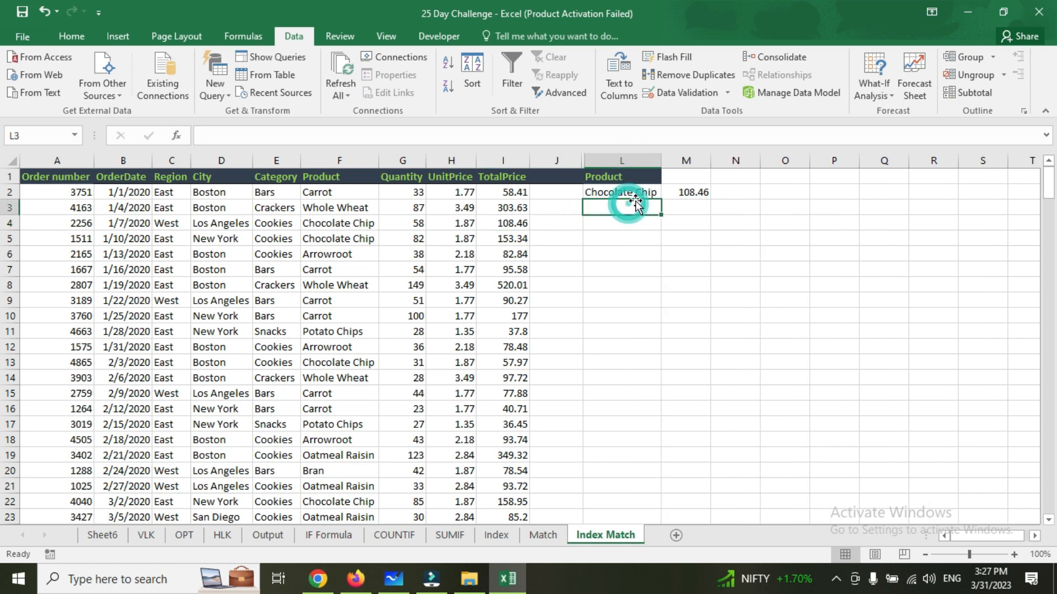
left_click(668, 192)
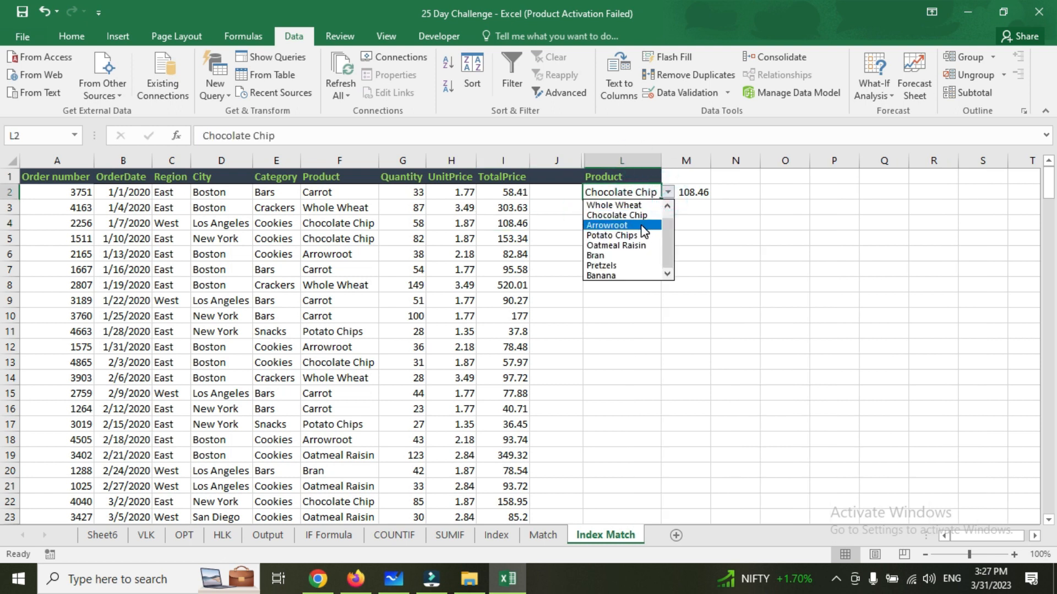
left_click(641, 226)
left_click(667, 192)
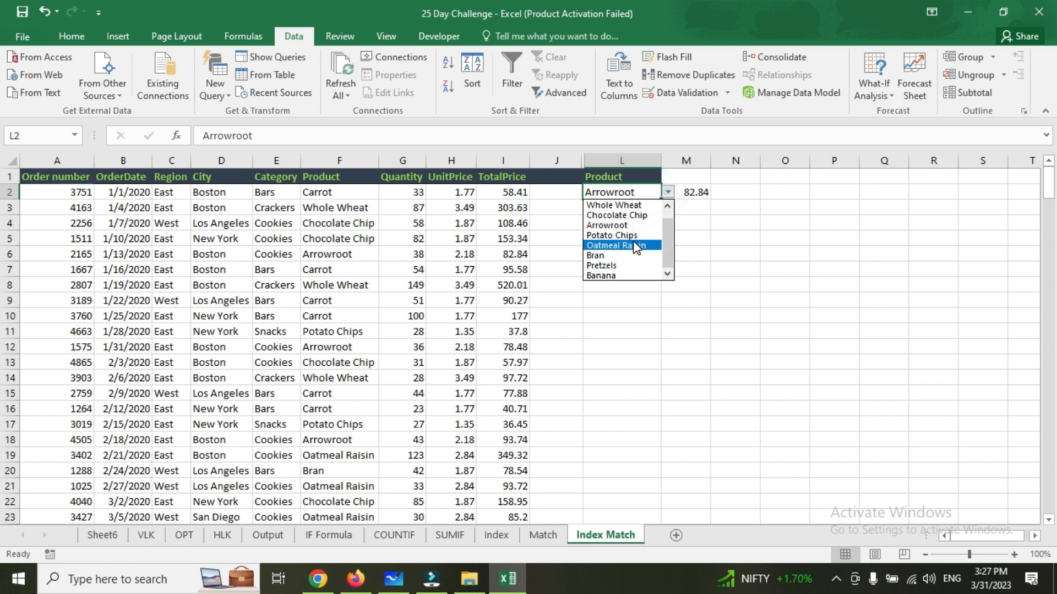
left_click(633, 244)
left_click(668, 192)
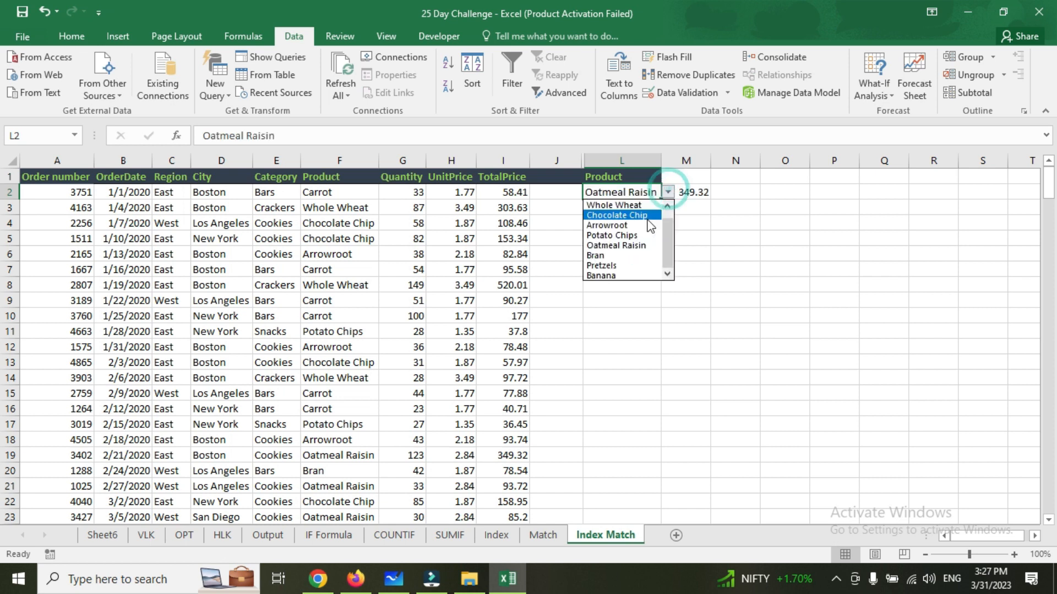
left_click(638, 207)
left_click(633, 209)
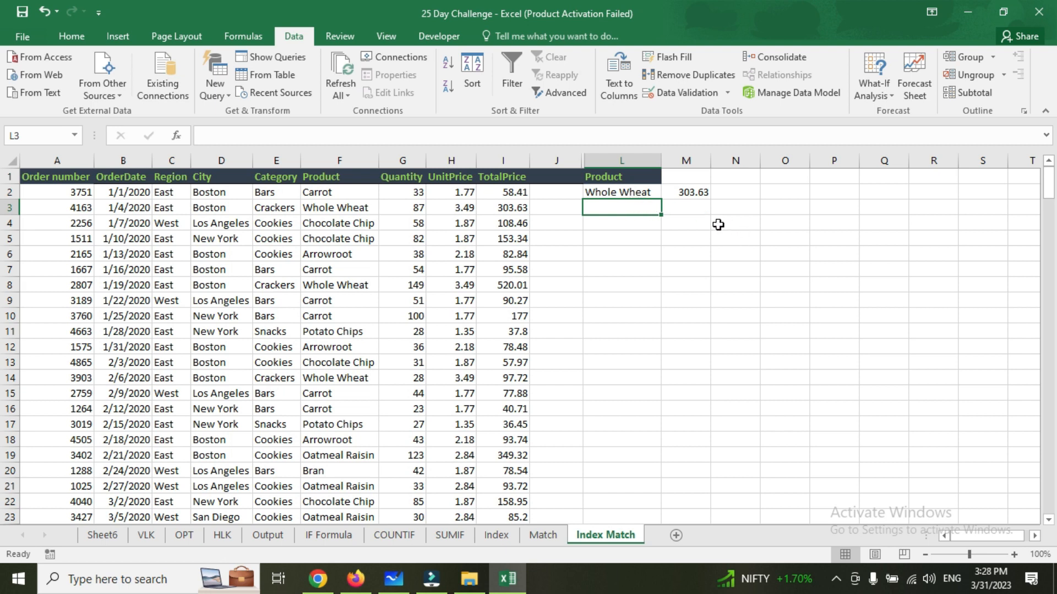
- Copy the product dropdown cell L2 into L3
left_click(651, 194)
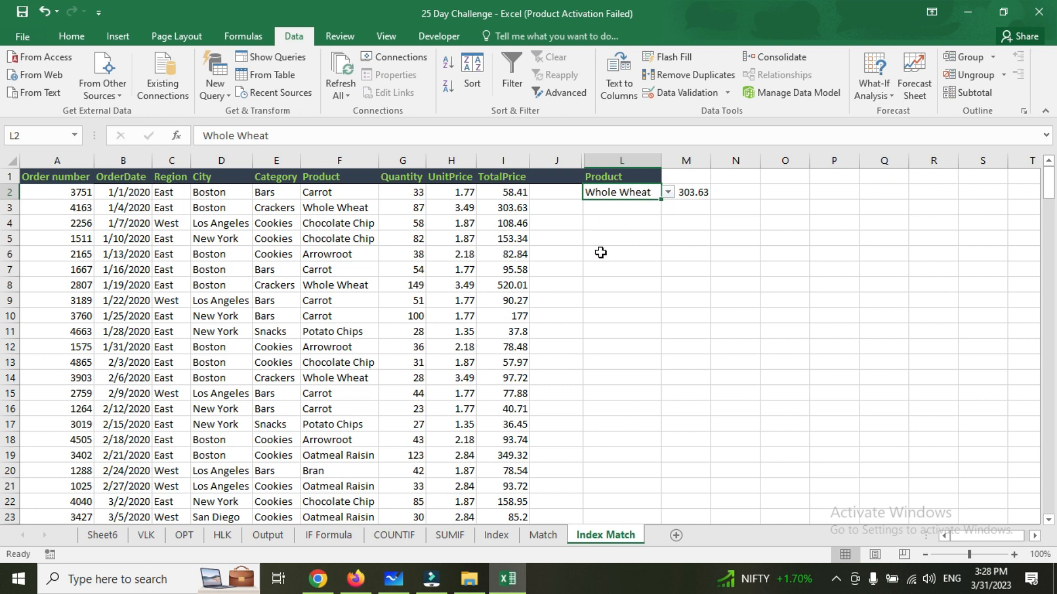
left_click(635, 212)
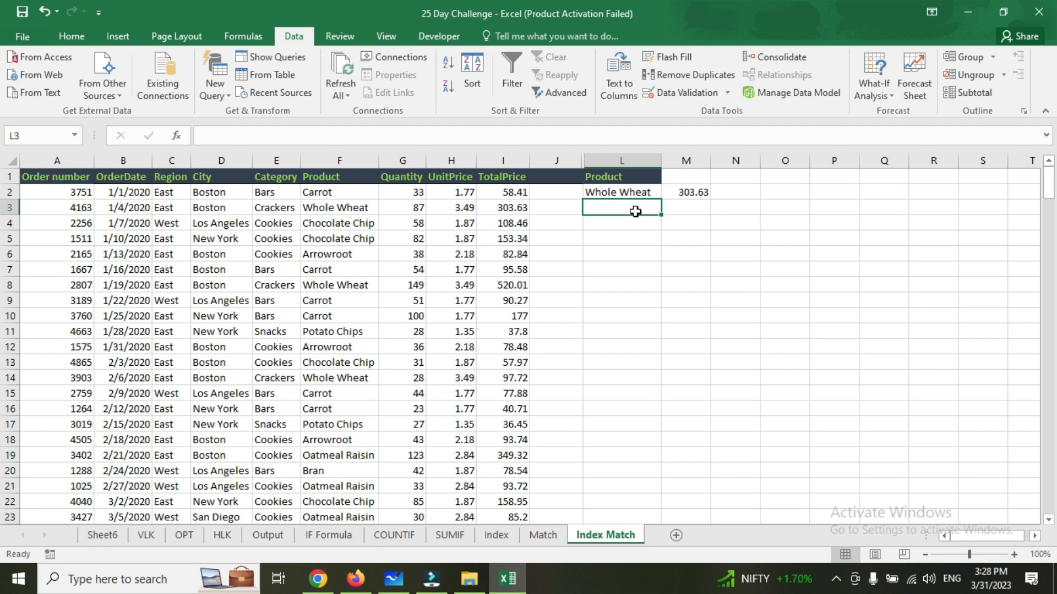
left_click(641, 192)
key("ctrl+c")
left_click(638, 205)
key("ctrl+v")
key("Escape")
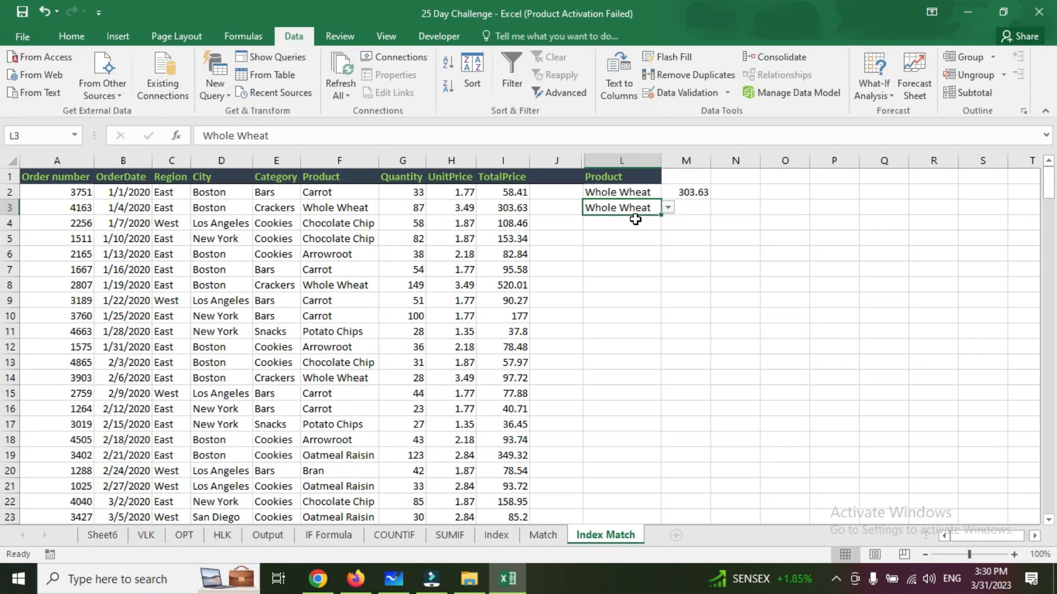
- Change the source of L3's list validation to the header cells =$G$1:$I$1
left_click(691, 94)
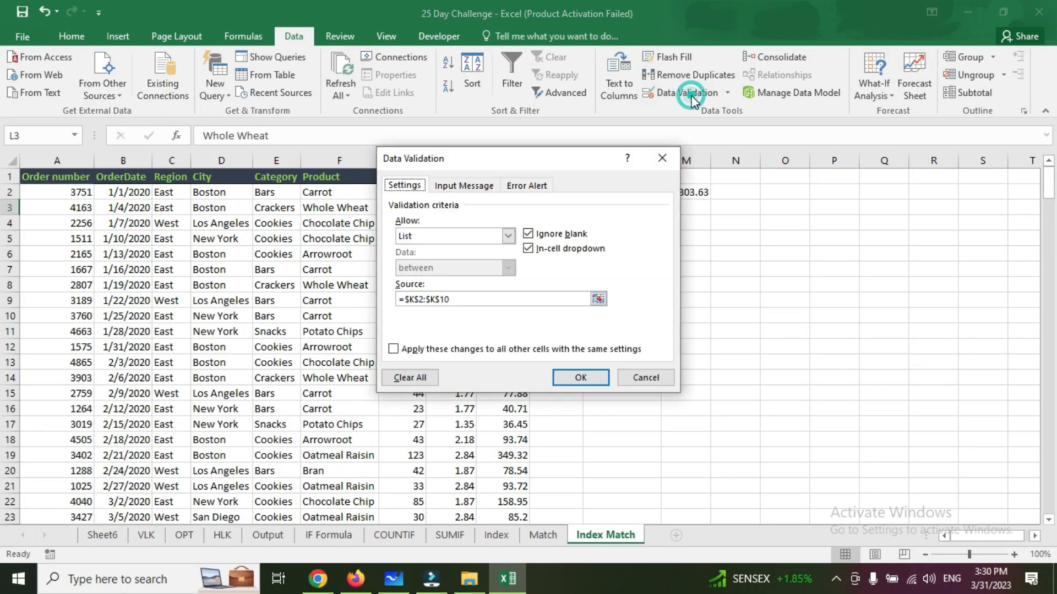
left_click(596, 299)
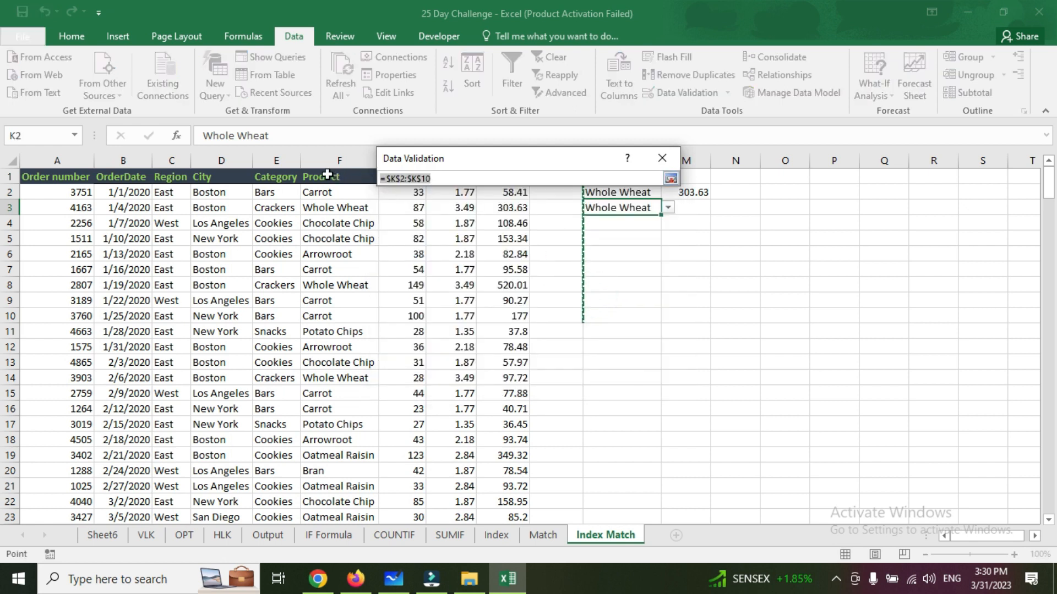
left_click(365, 177)
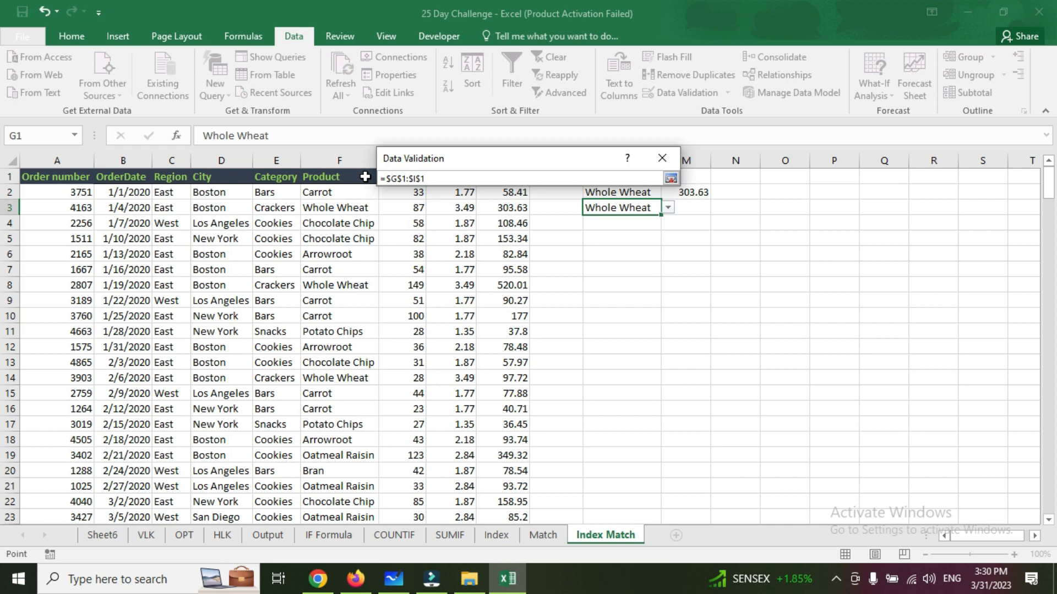
key("Return")
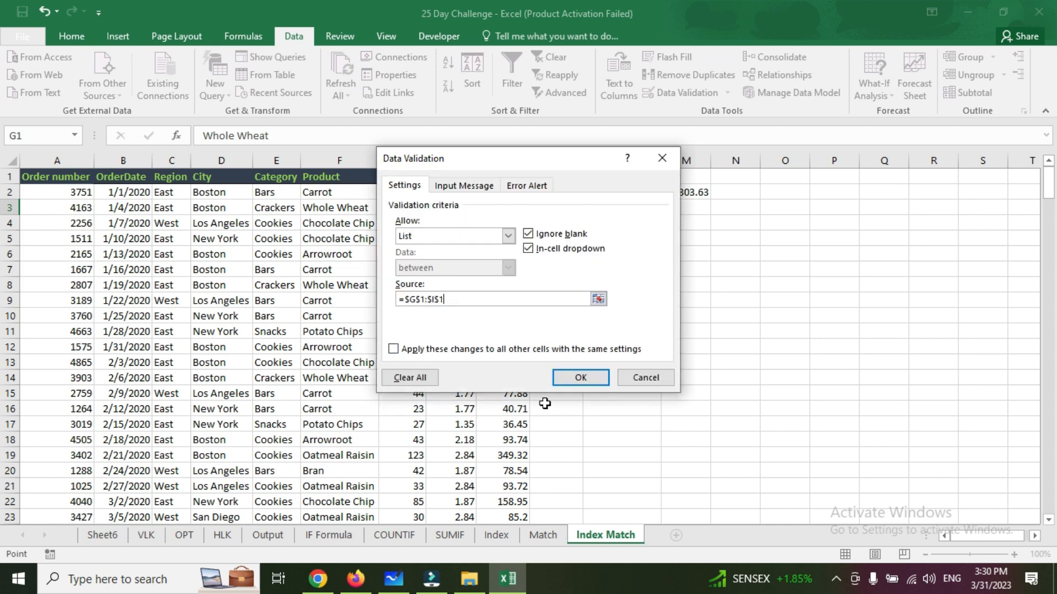
left_click(583, 378)
- Choose Quantity from the dropdown in L3
left_click(671, 197)
left_click(640, 210)
left_click(668, 207)
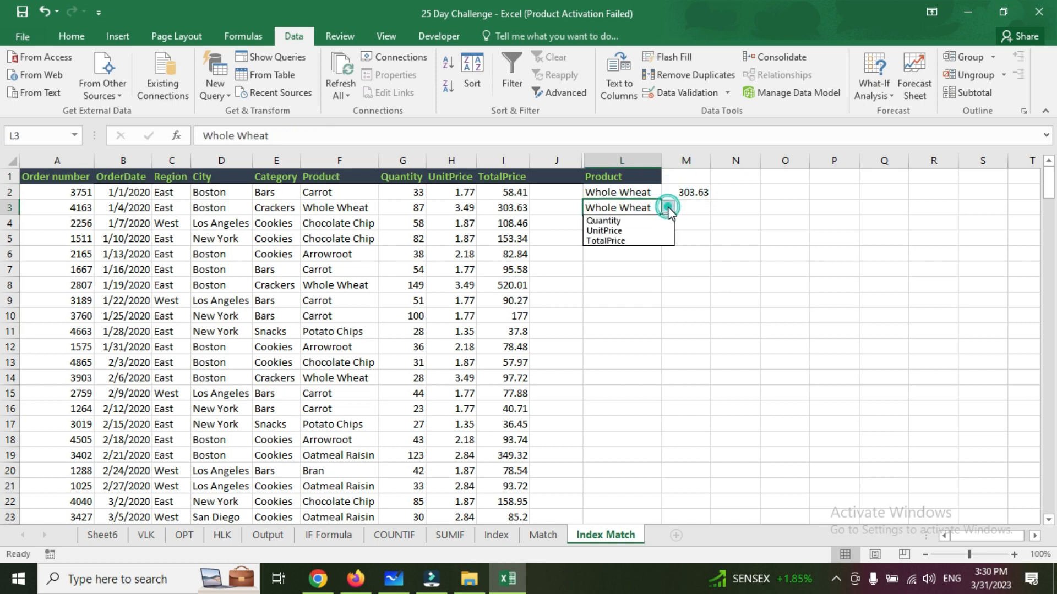
left_click(632, 221)
- Start an INDEX formula in M3 with the Quantity-to-TotalPrice data $G$2:$I$245 as its absolute array
left_click(698, 209)
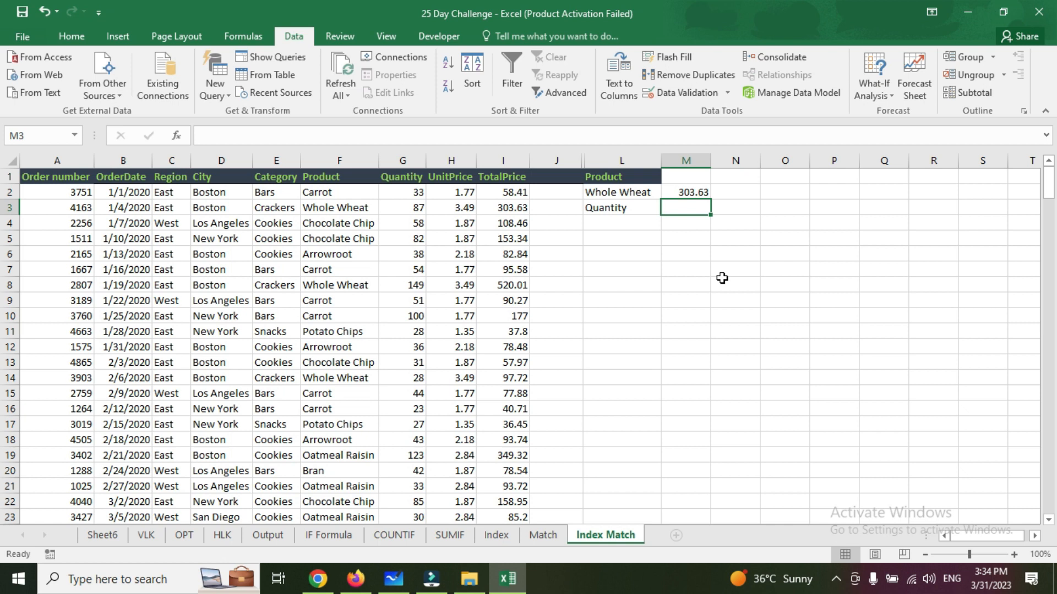
type("=ind")
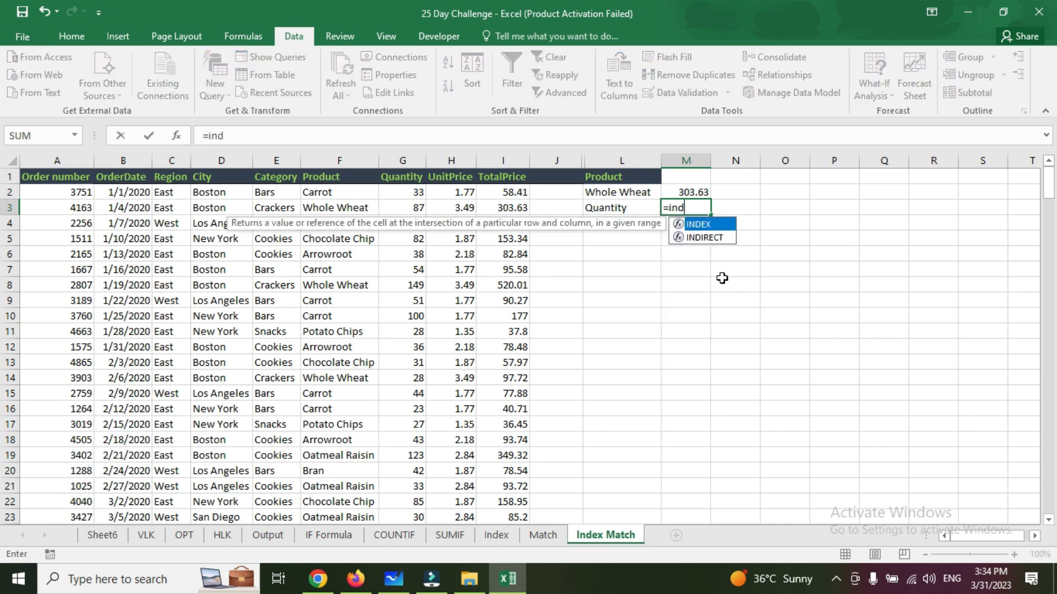
key("Tab")
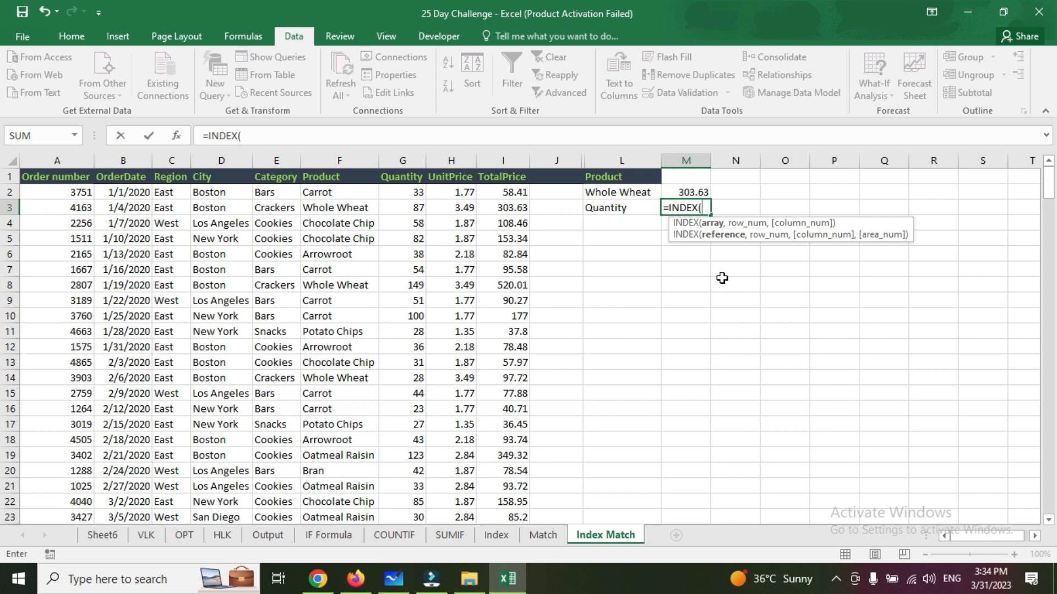
left_click(412, 190)
key("shift+Right")
key("shift+Right")
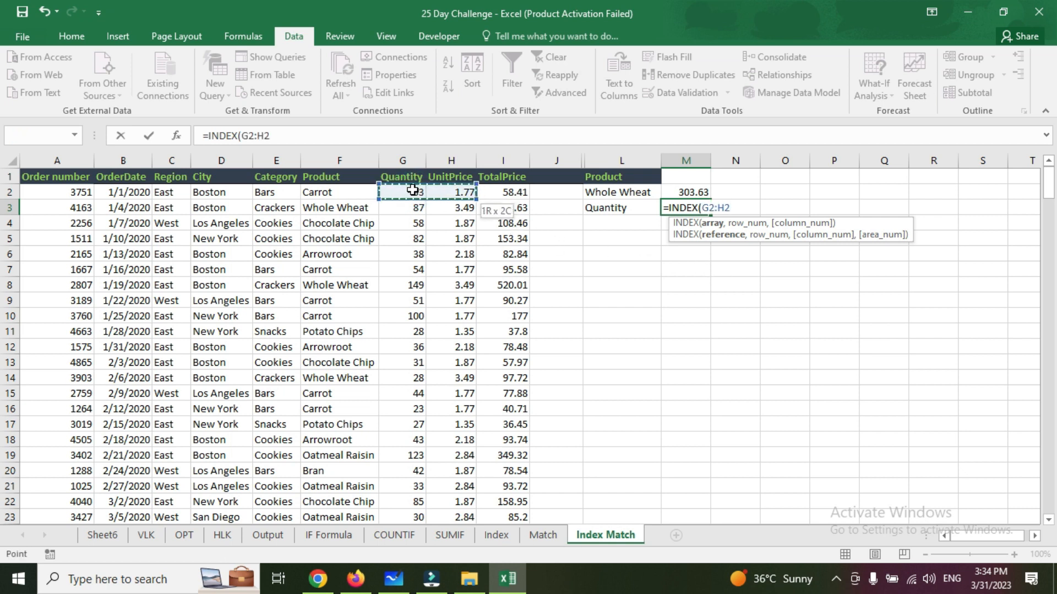
key("ctrl+shift+Down")
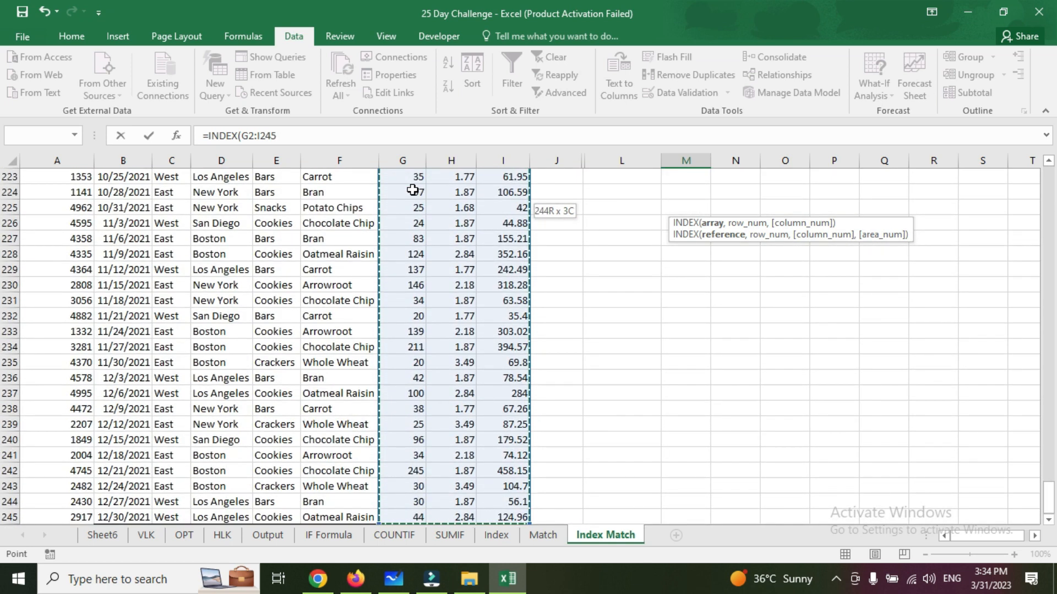
key("F4")
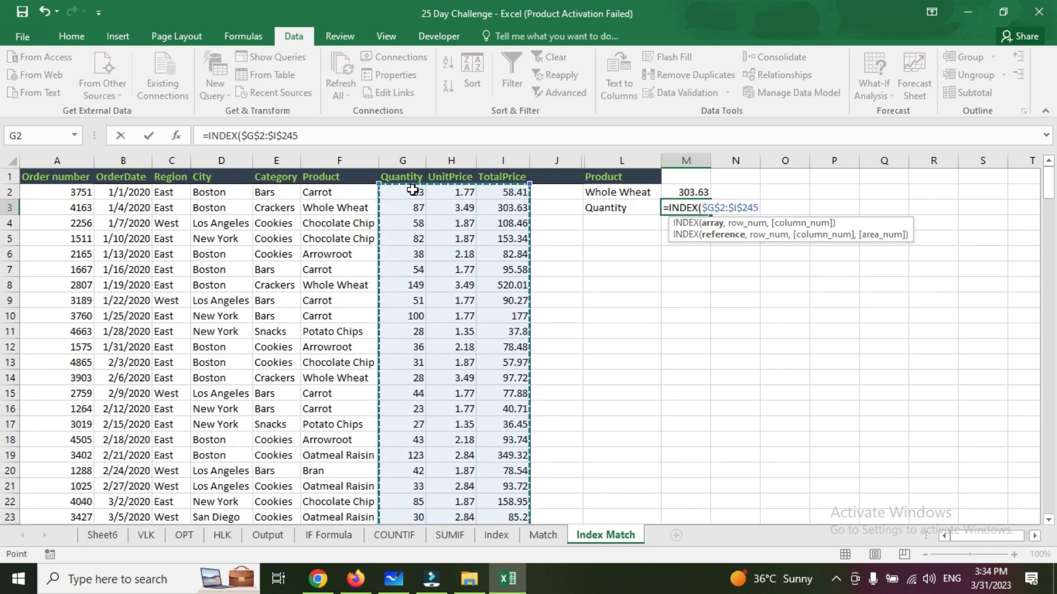
type(",")
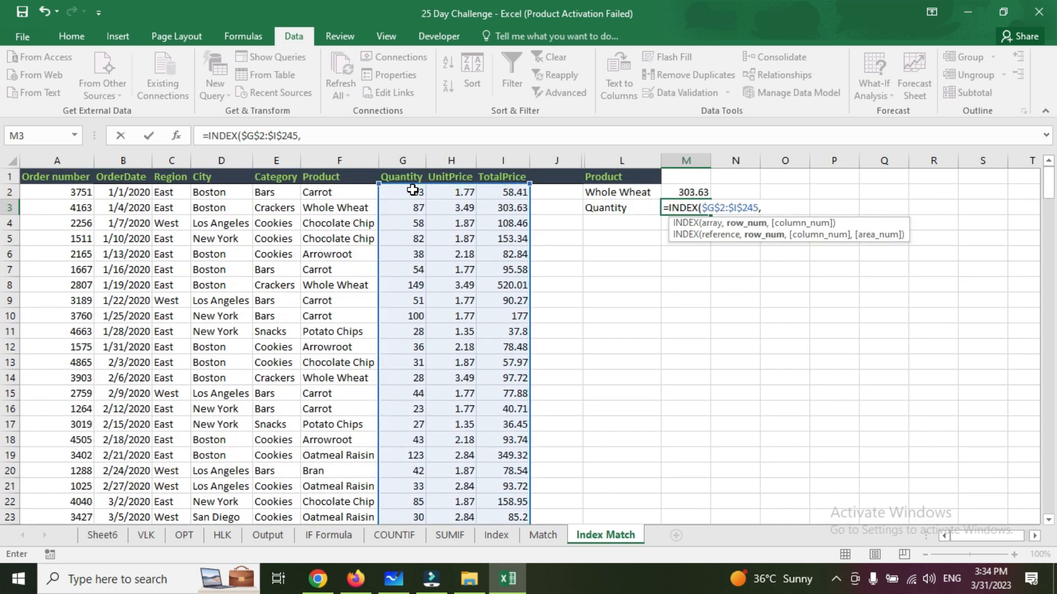
left_click(610, 196)
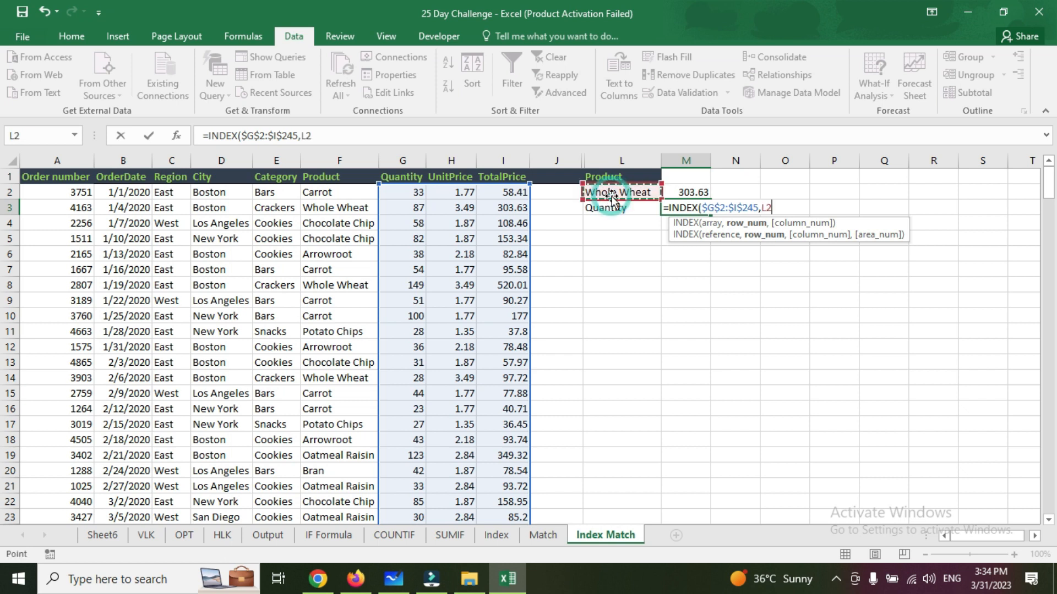
key("BackSpace")
key("BackSpace")
- Enter MATCH($L$2,$F:$F,0) as the INDEX row number, finding the selected product by exact match in the Product column
type("mat")
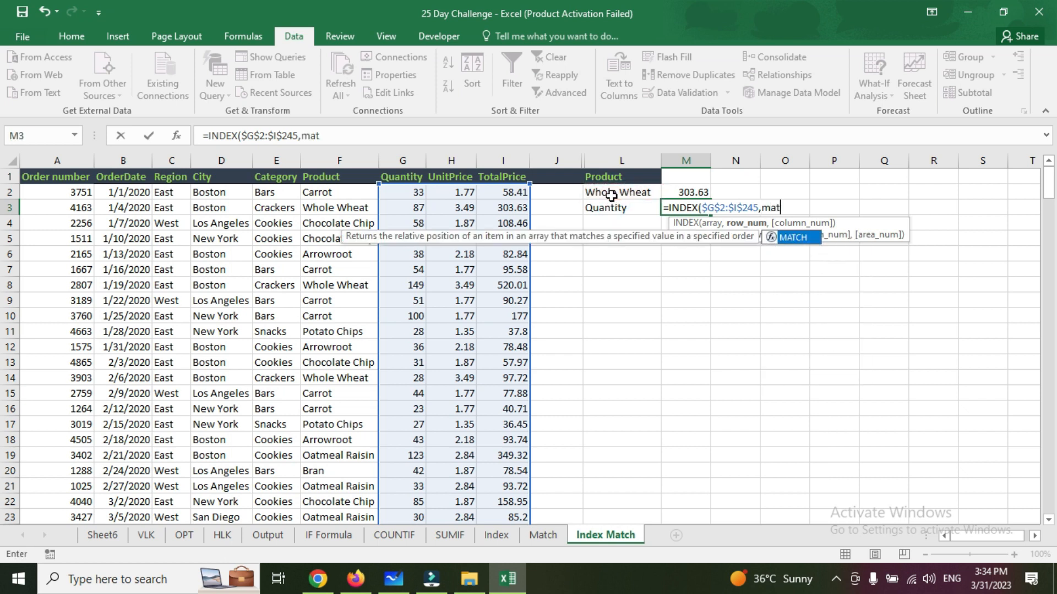
key("Tab")
left_click(606, 194)
key("F4")
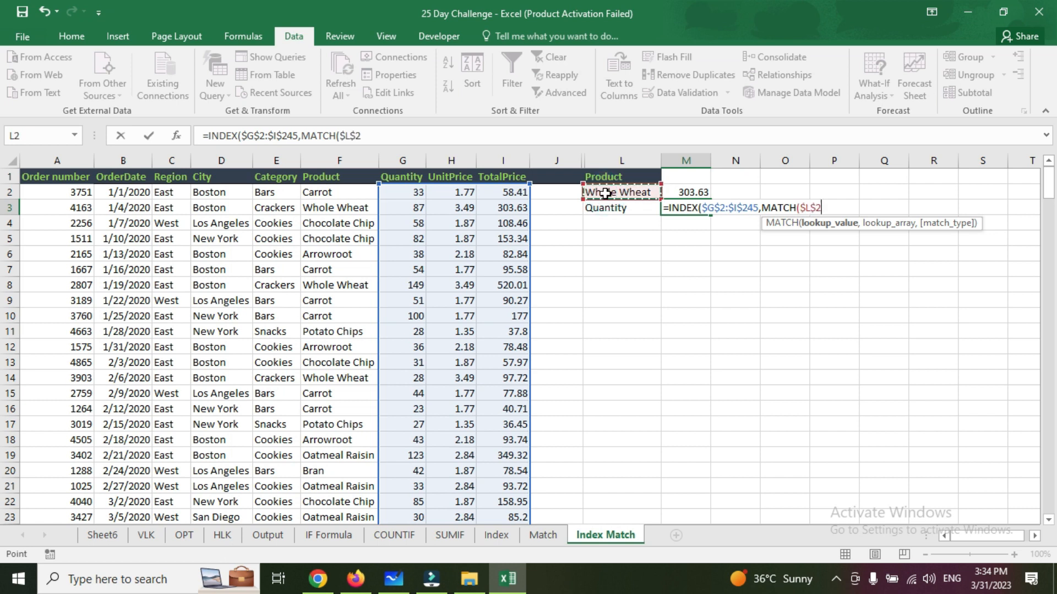
type(",")
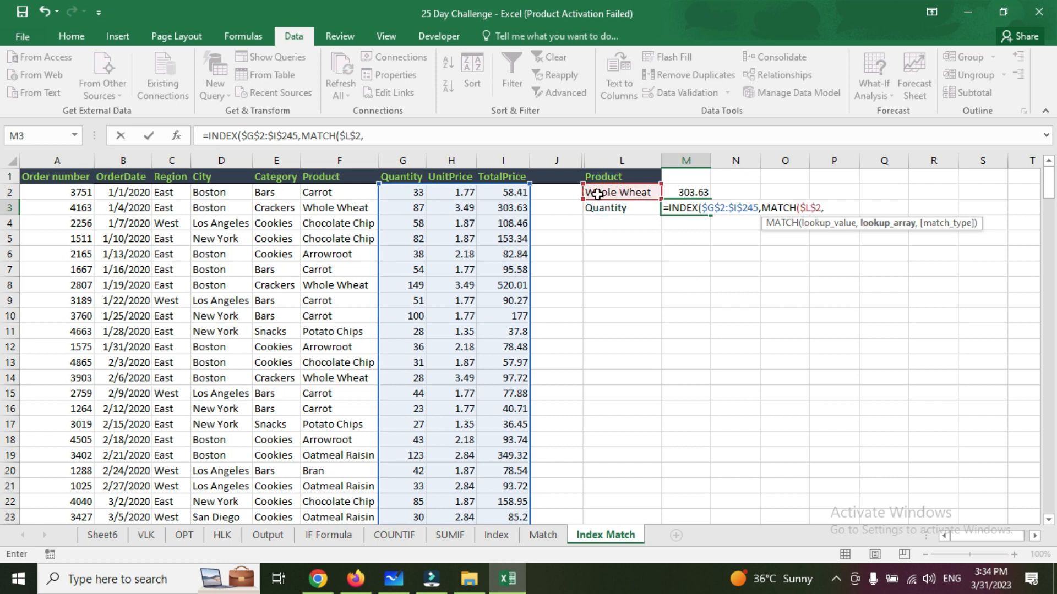
left_click(347, 161)
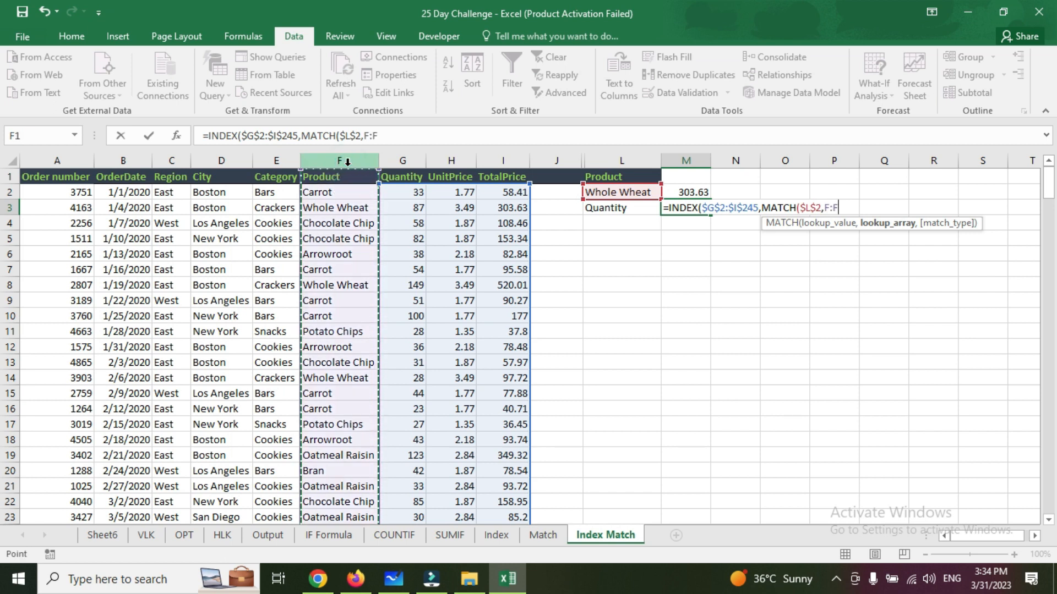
key("F4")
type(",0")
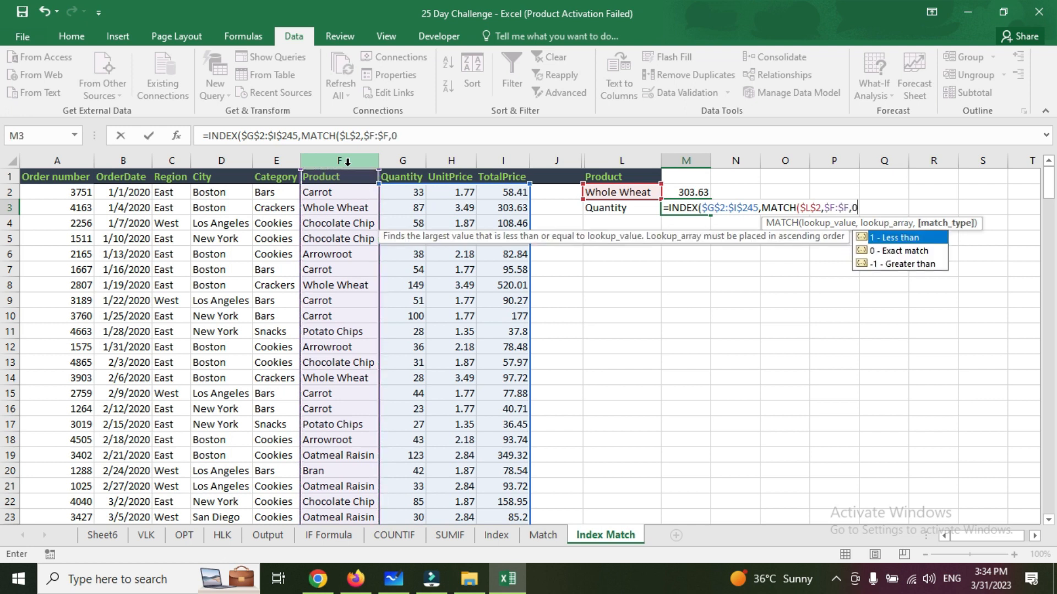
type(")")
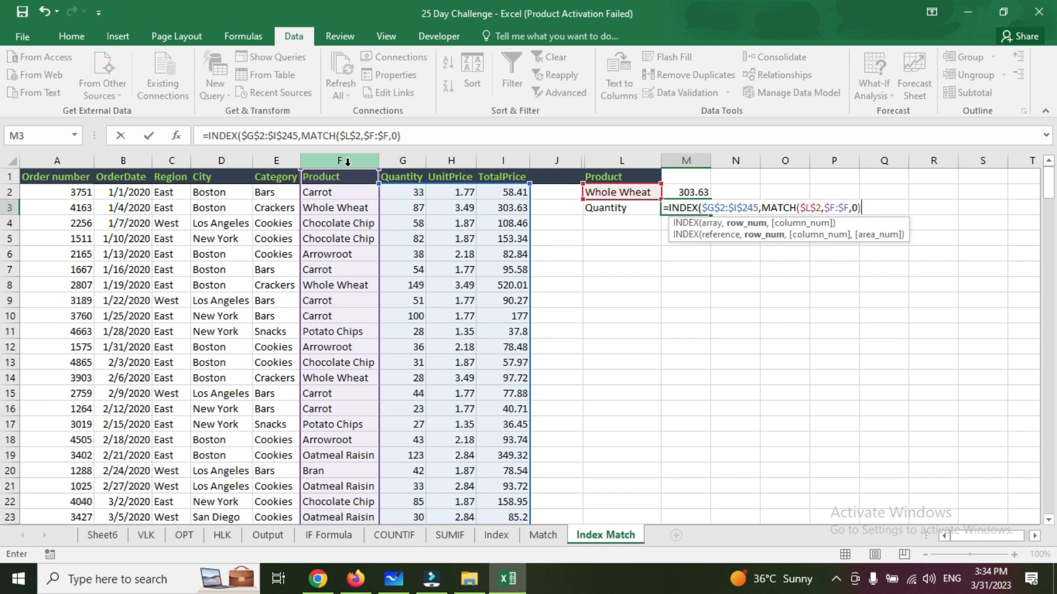
- Add a second MATCH as the INDEX column number, looking up $L$3 in the header cells G1:I1
type(",")
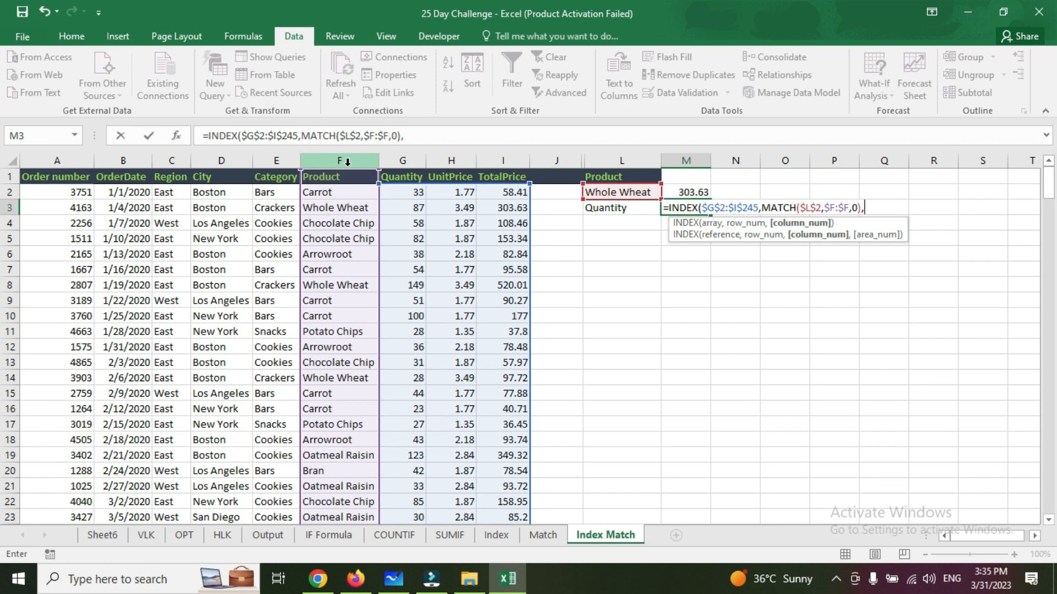
type("MATCH(")
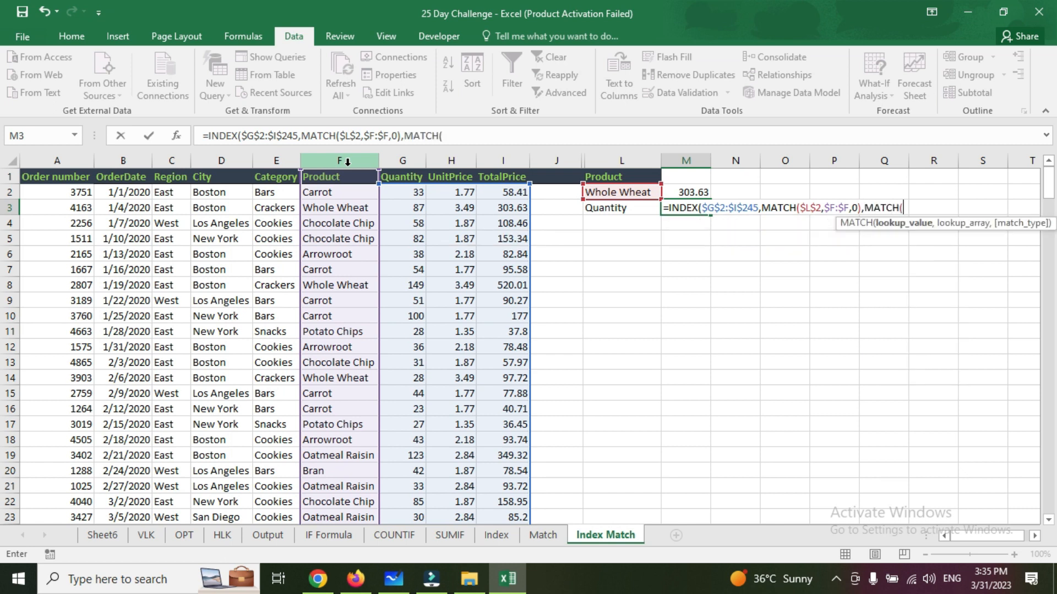
left_click(616, 208)
key("F4")
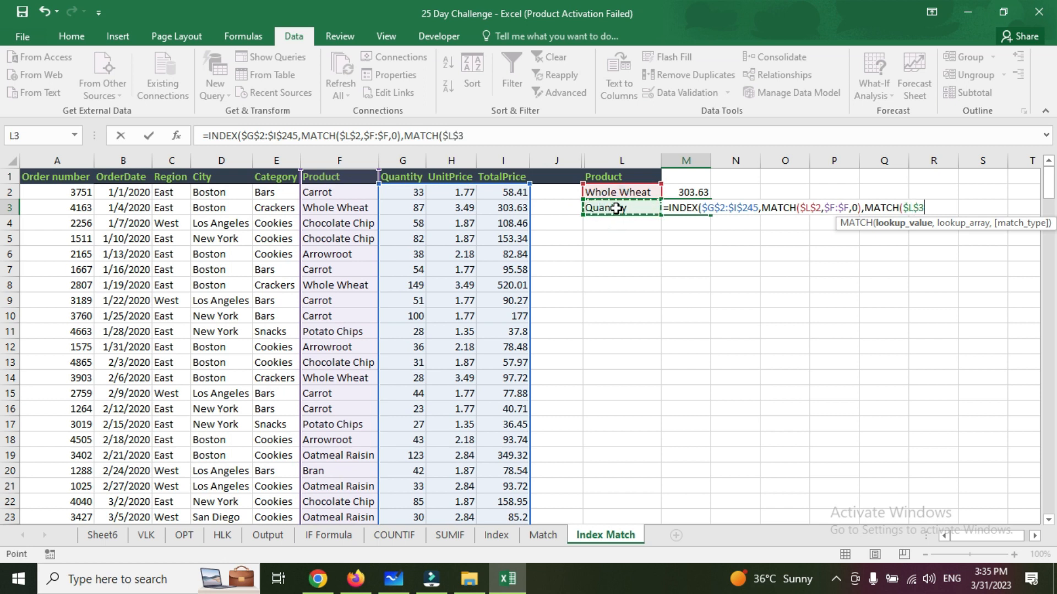
type(",")
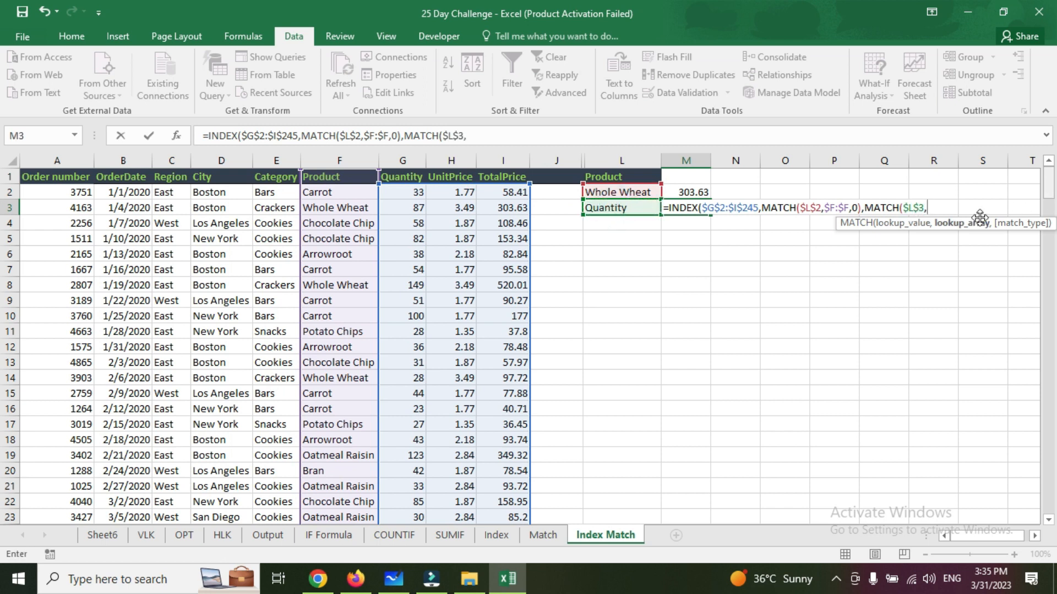
left_click_drag(402, 176, 502, 180)
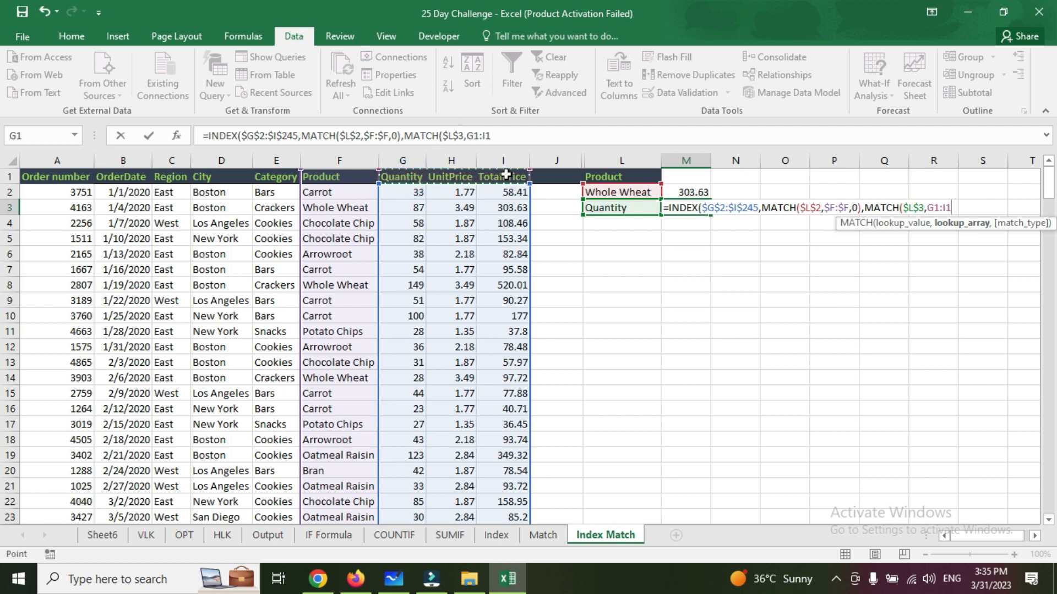